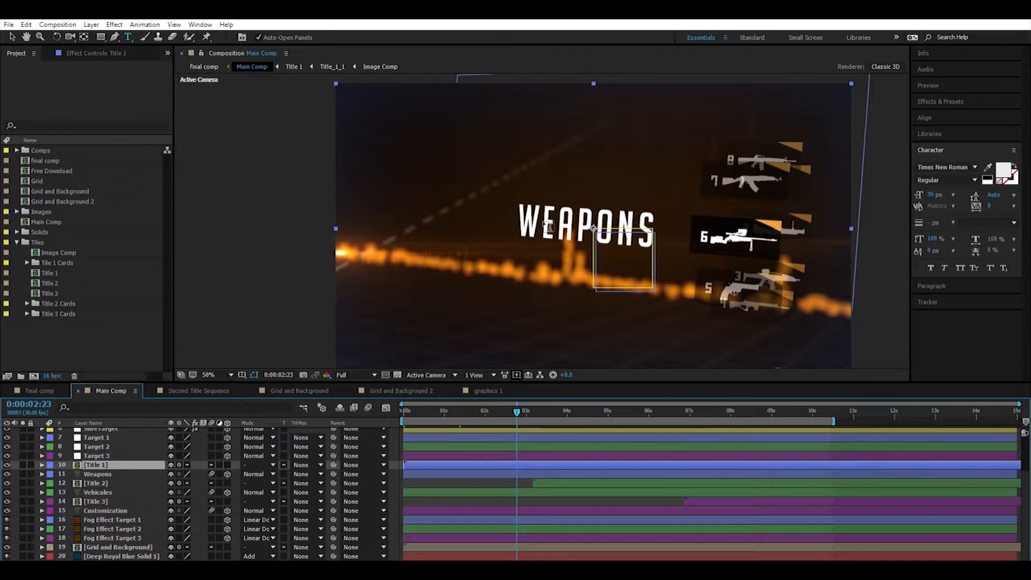
# Examine the title and text layers in Main Comp, toggling the Title 1 layer's visibility to see what it contains.
pyautogui.click(85, 491)
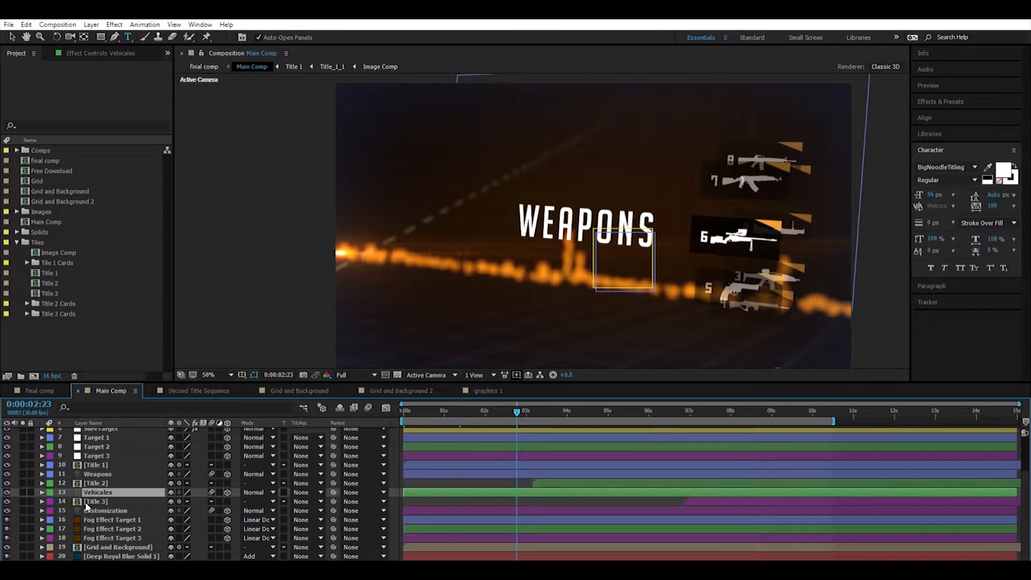
pyautogui.click(95, 511)
pyautogui.click(88, 464)
pyautogui.keyDown('shift'); pyautogui.click(102, 500); pyautogui.keyUp('shift')
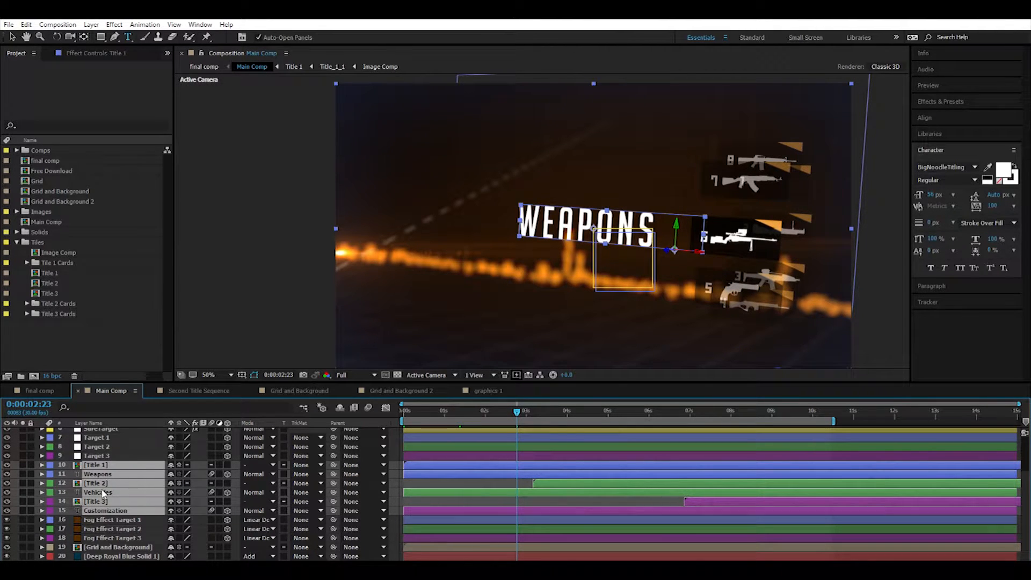
pyautogui.click(102, 519)
pyautogui.click(101, 500)
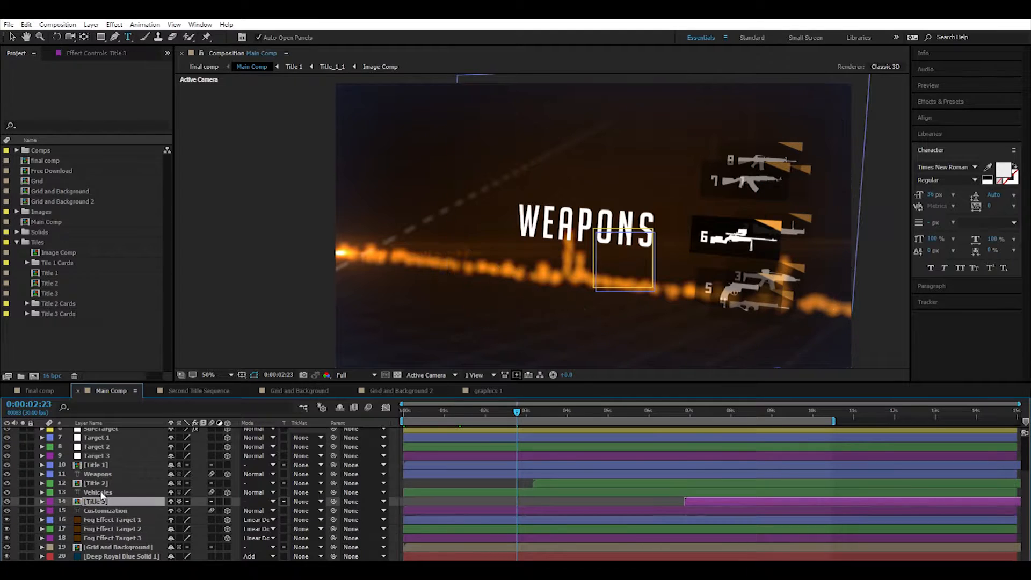
pyautogui.click(100, 465)
pyautogui.click(8, 463)
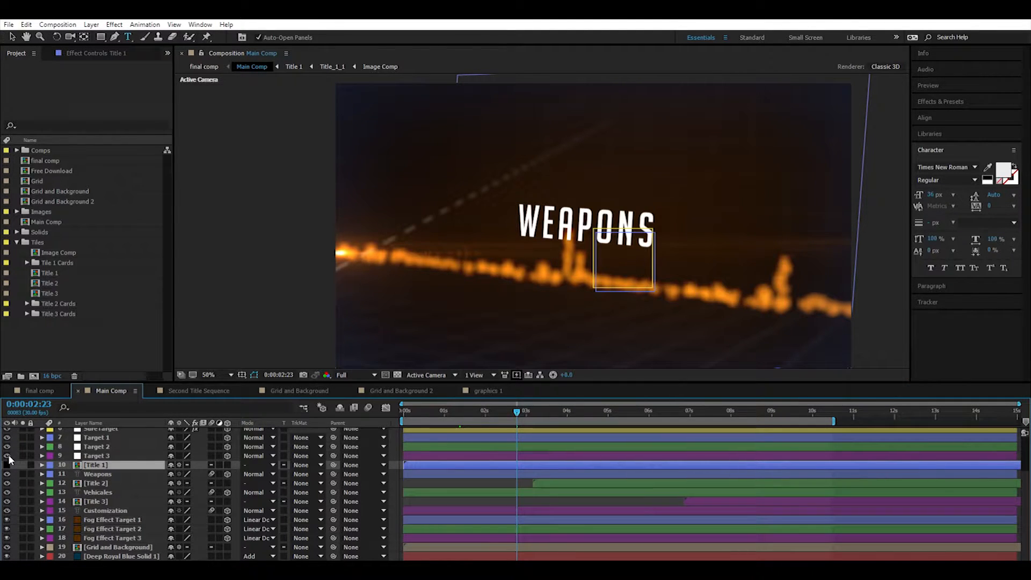
pyautogui.click(7, 462)
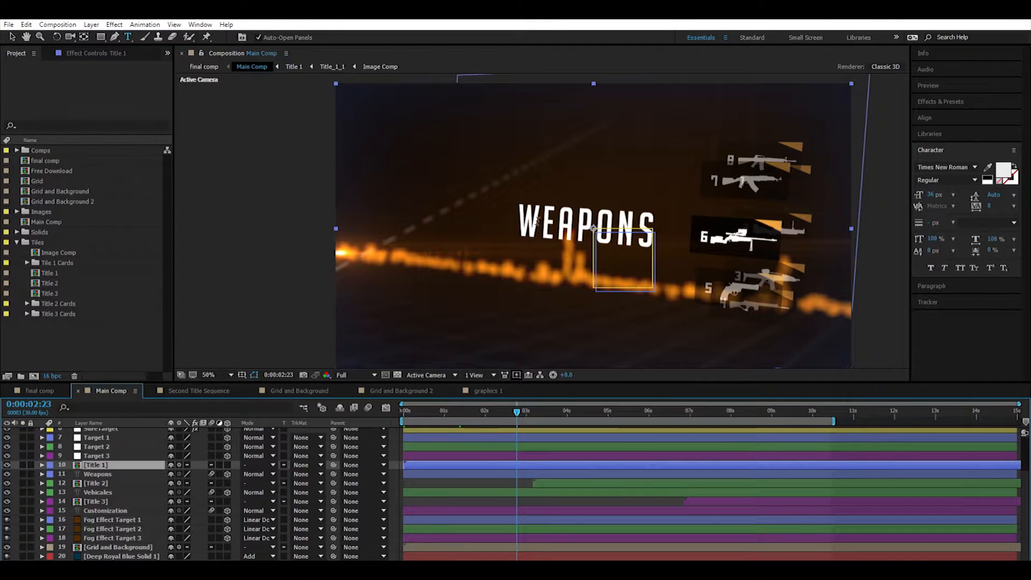
# Replace the text of the Weapons layer with "Bob".
pyautogui.hotkey('ctrl', 'Down')
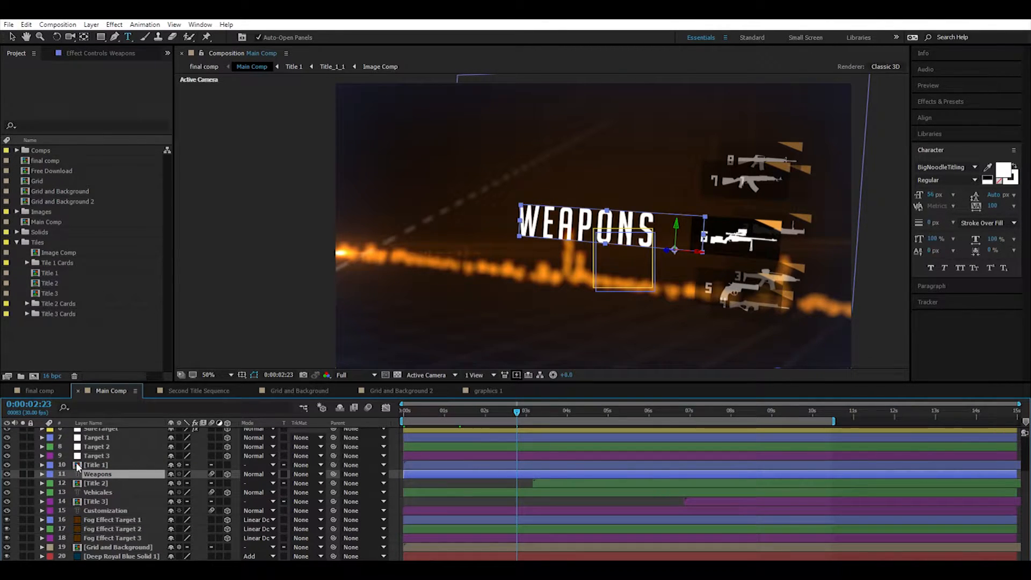
pyautogui.doubleClick(78, 471)
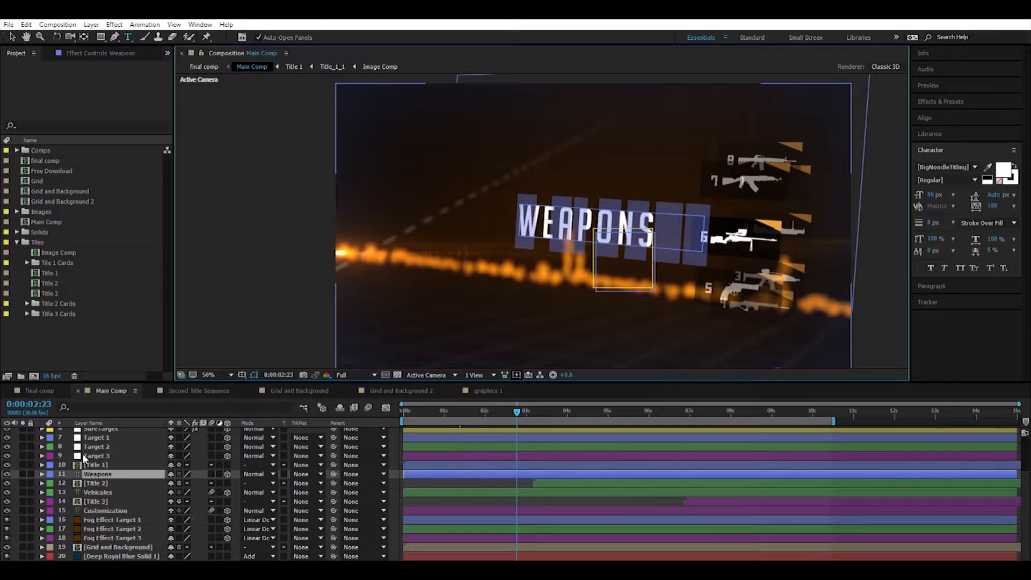
pyautogui.write('Bob')
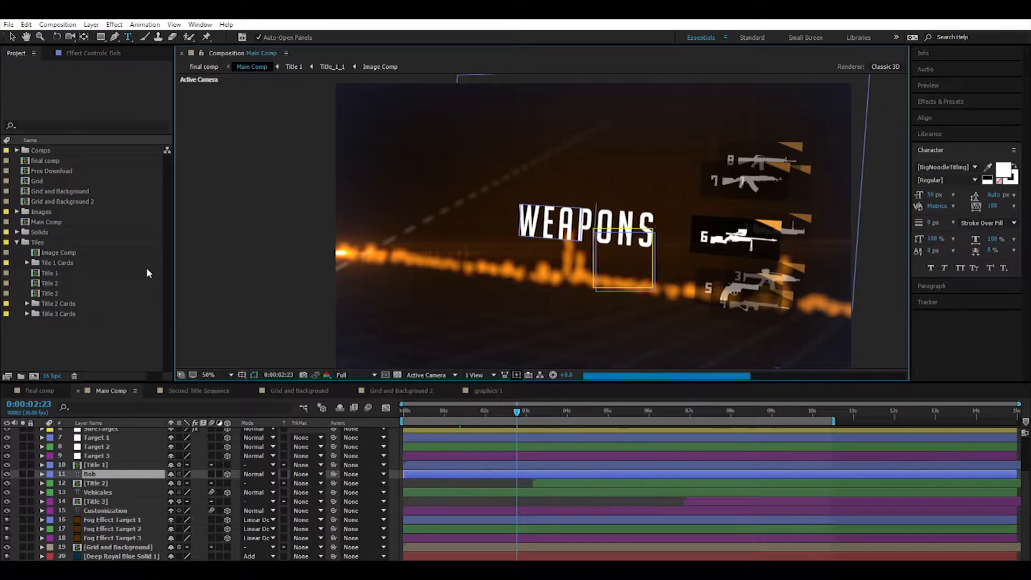
pyautogui.click(94, 465)
pyautogui.click(94, 472)
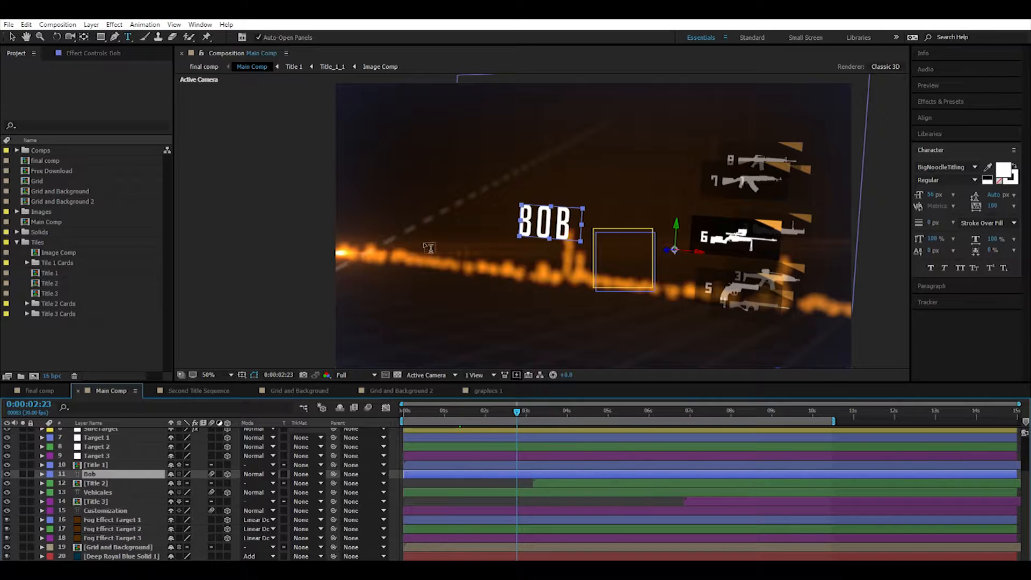
# Shift the Bob text layer slightly to the right along its X axis with the Selection tool.
pyautogui.press('v')
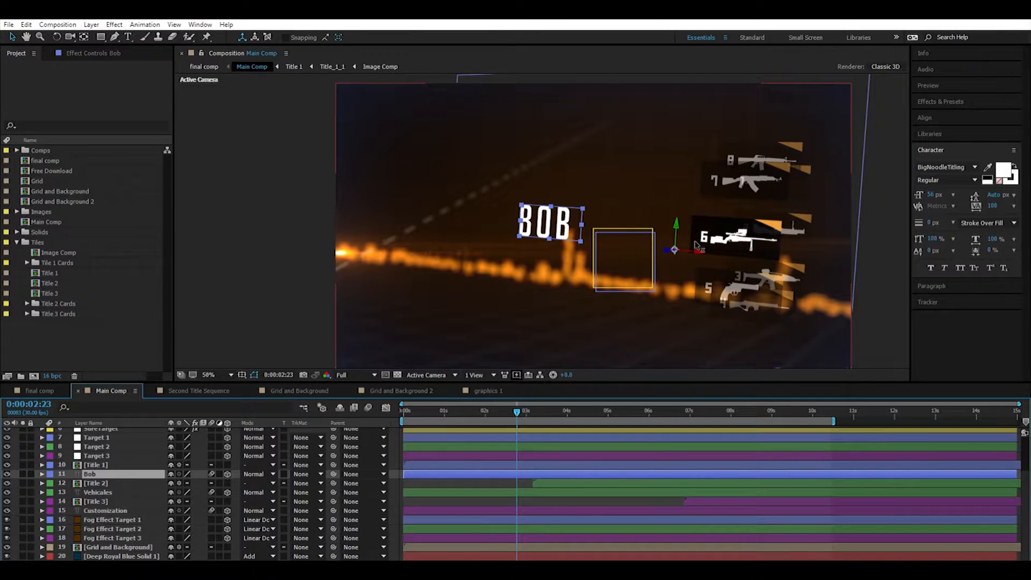
pyautogui.moveTo(696, 241); pyautogui.dragTo(752, 247)
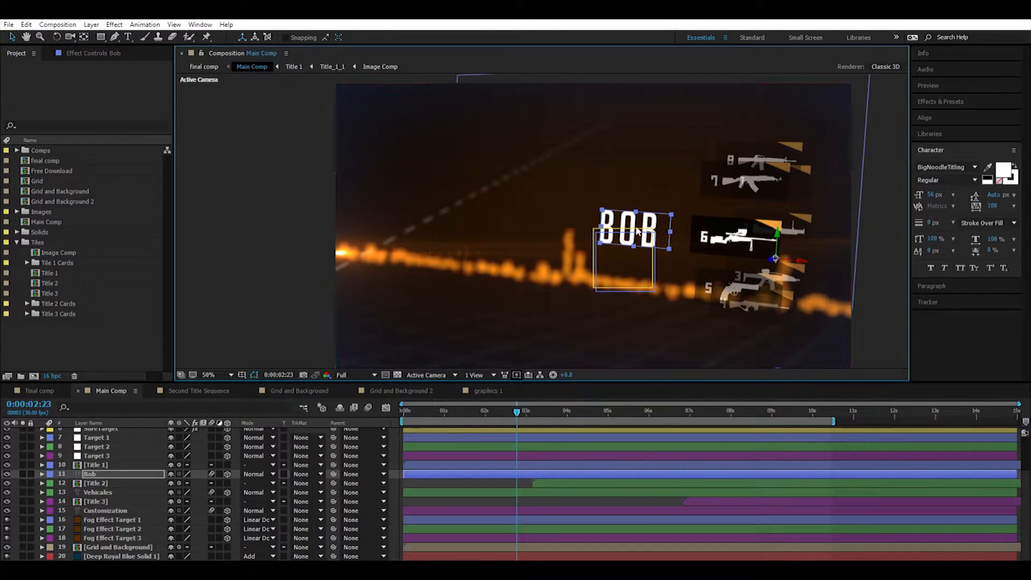
pyautogui.moveTo(802, 255)
pyautogui.mouseDown()
pyautogui.moveTo(770, 250)
pyautogui.moveTo(786, 252)
pyautogui.mouseUp()
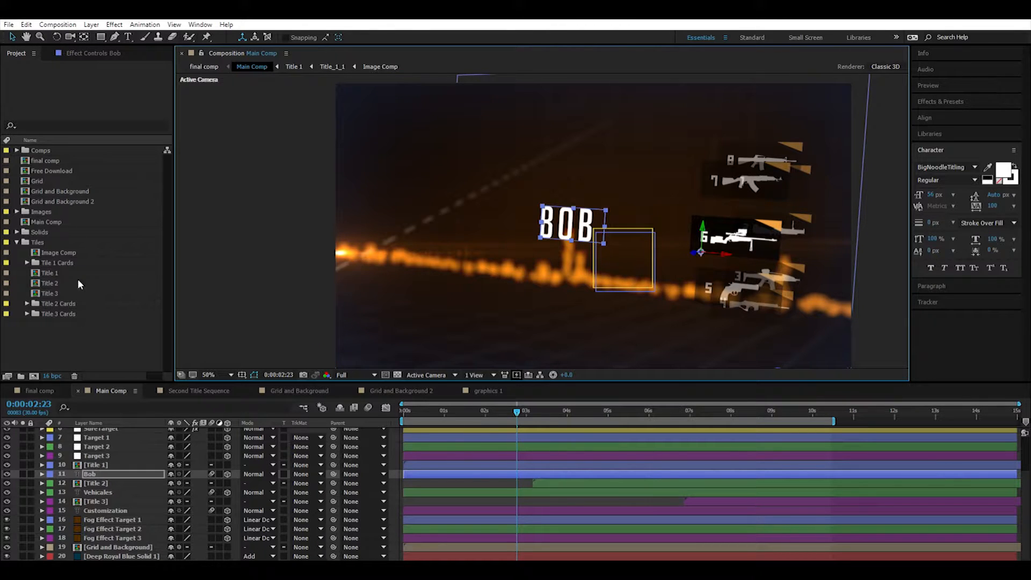
# Open the Image Comp composition from the project's Tiles folder.
pyautogui.click(17, 241)
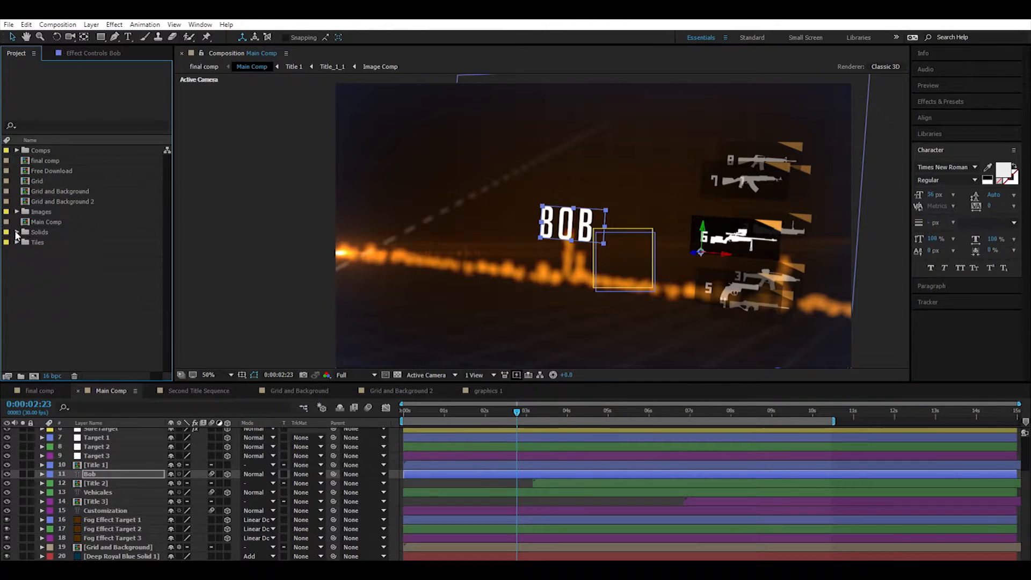
pyautogui.click(16, 241)
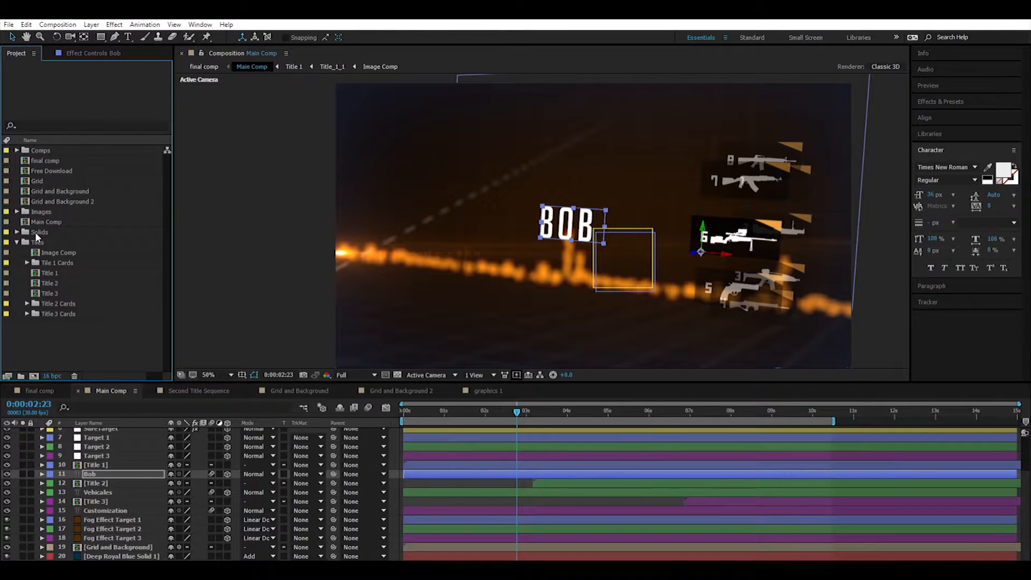
pyautogui.click(53, 249)
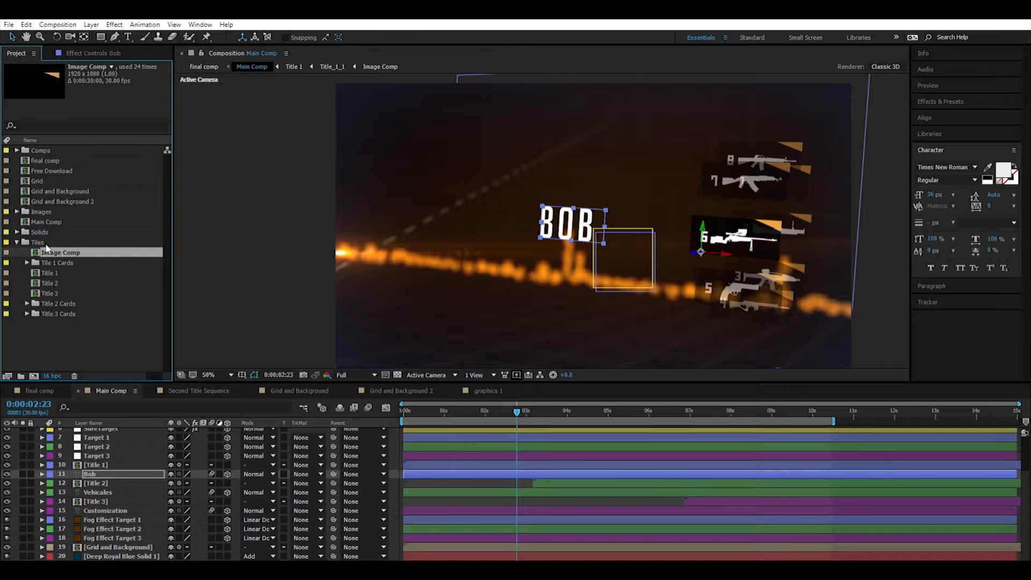
pyautogui.doubleClick(40, 251)
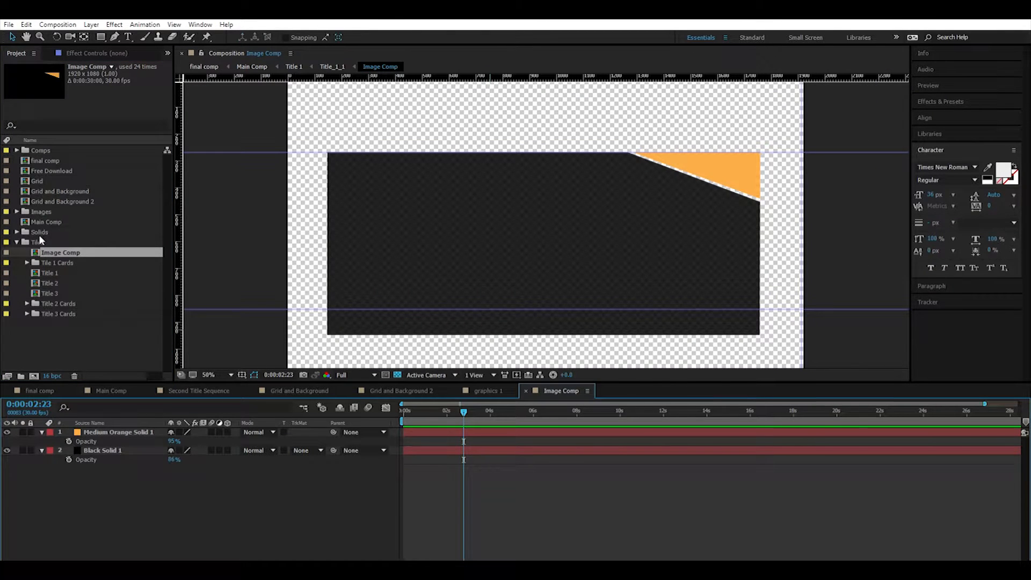
# Change the Medium Orange Solid 1 corner colour to red in its solid settings and return to Main Comp.
pyautogui.click(99, 431)
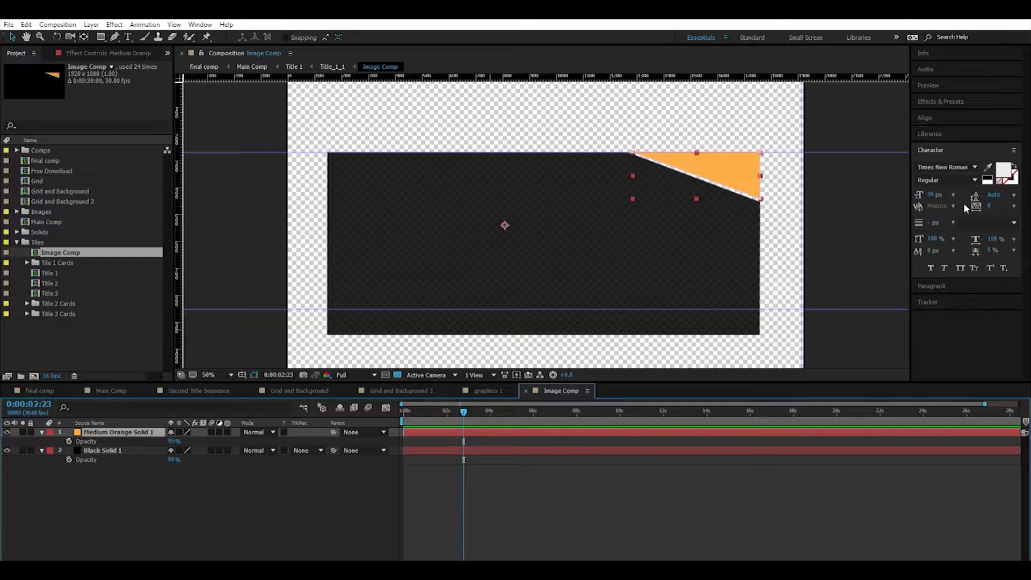
pyautogui.click(91, 24)
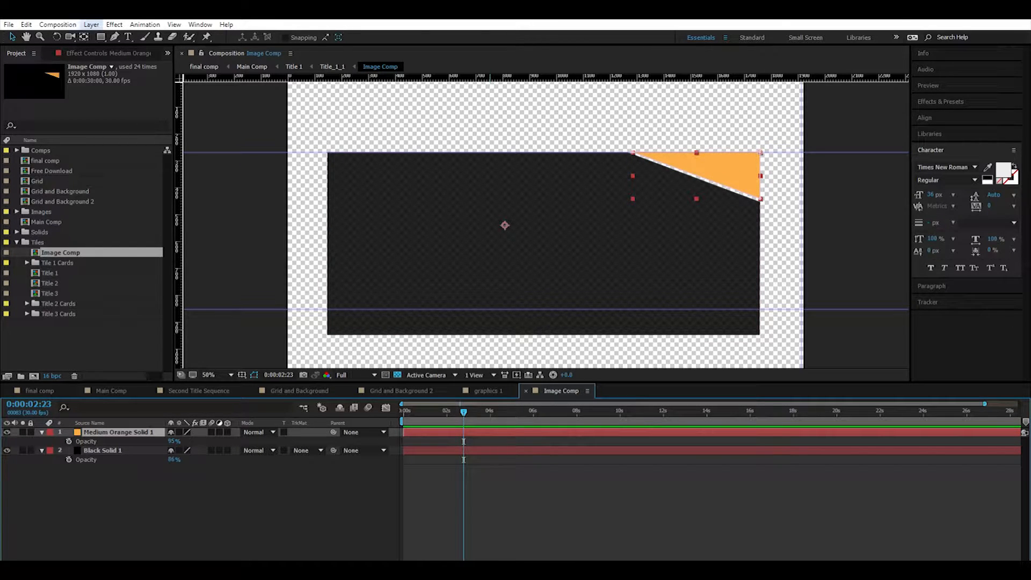
pyautogui.click(106, 49)
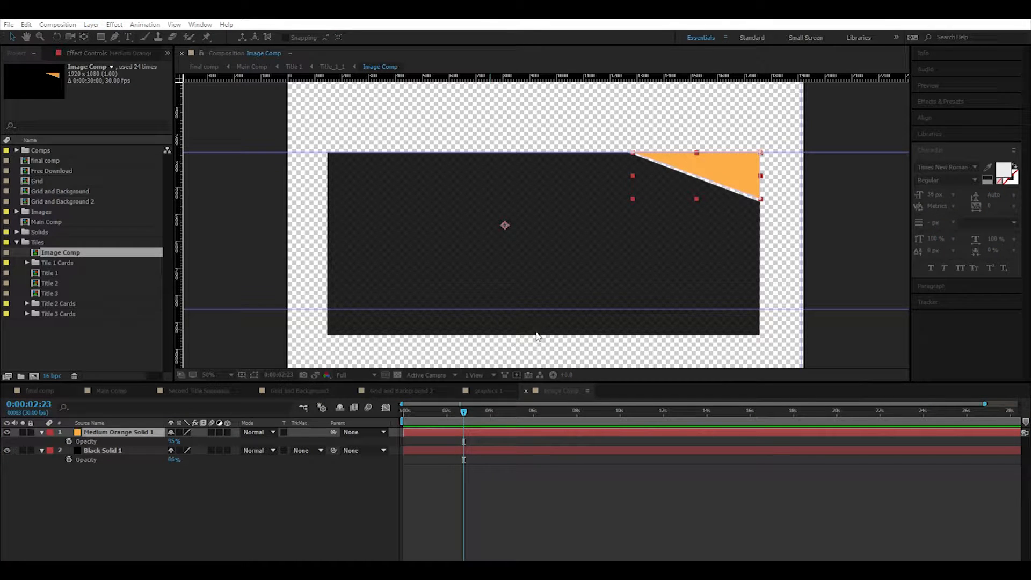
pyautogui.click(533, 258)
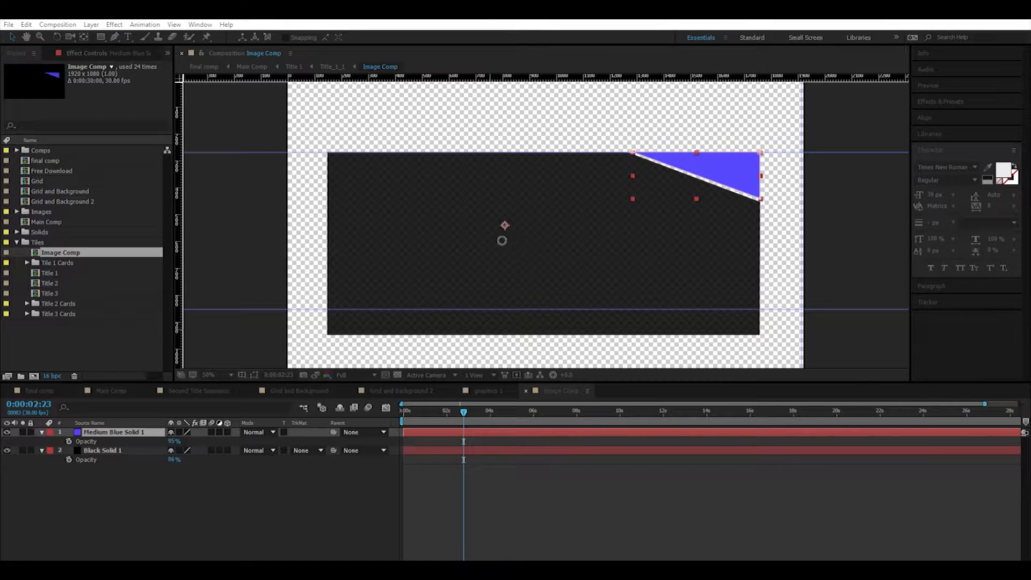
pyautogui.moveTo(502, 241); pyautogui.dragTo(641, 157)
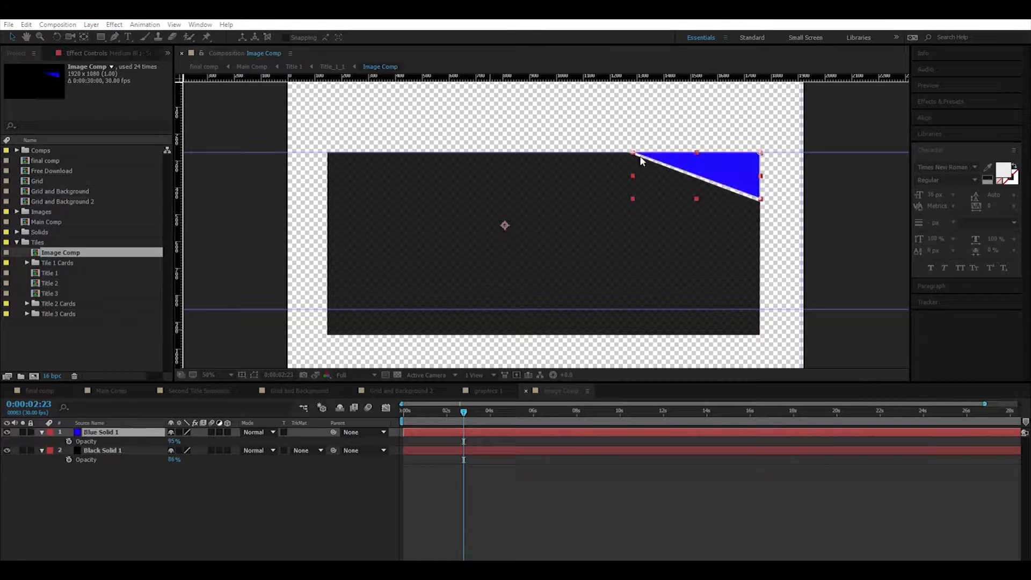
pyautogui.click(536, 220)
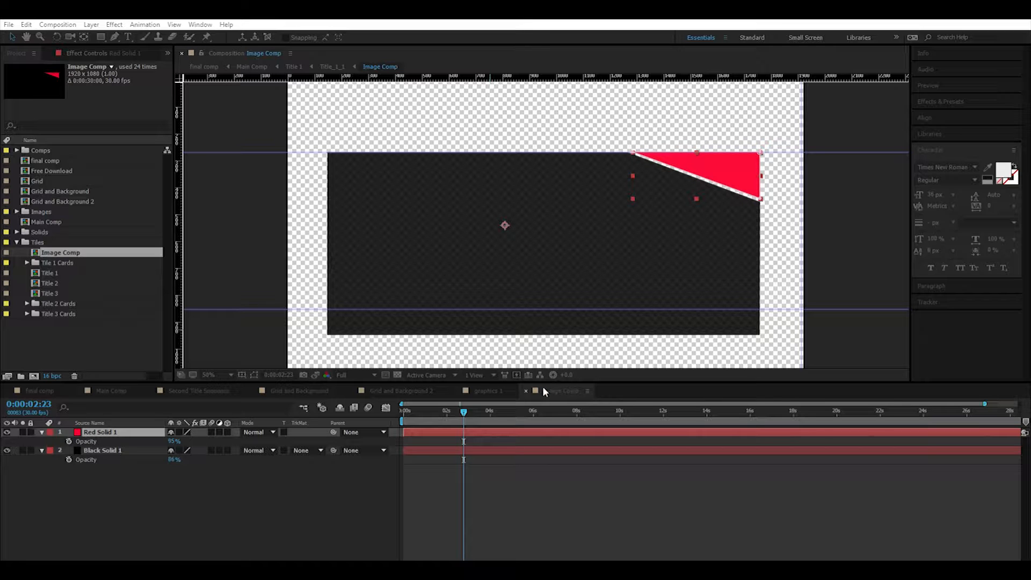
pyautogui.click(102, 385)
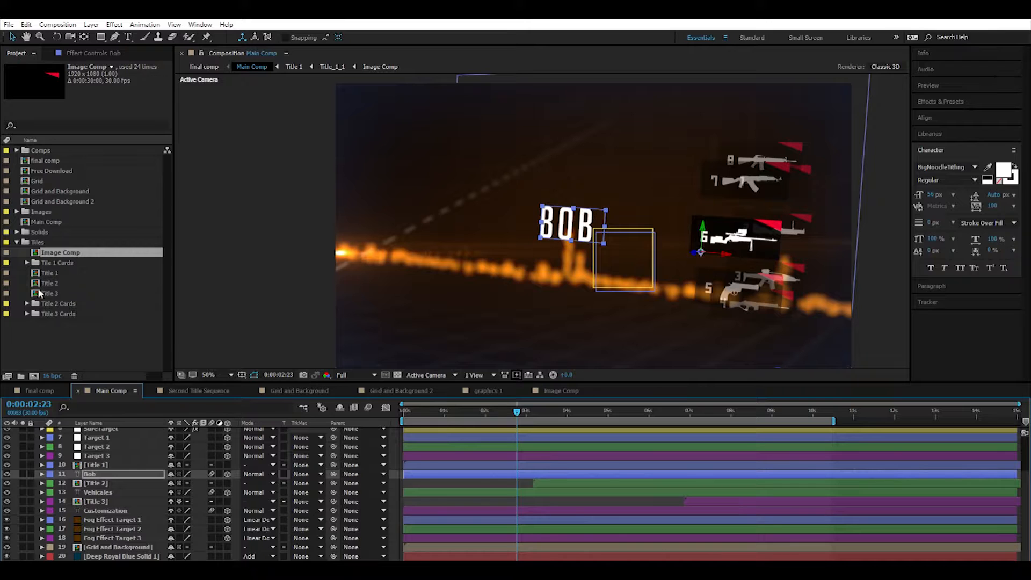
# Look over the three title card folders and open the Title 1 composition from the Tiles folder.
pyautogui.click(37, 261)
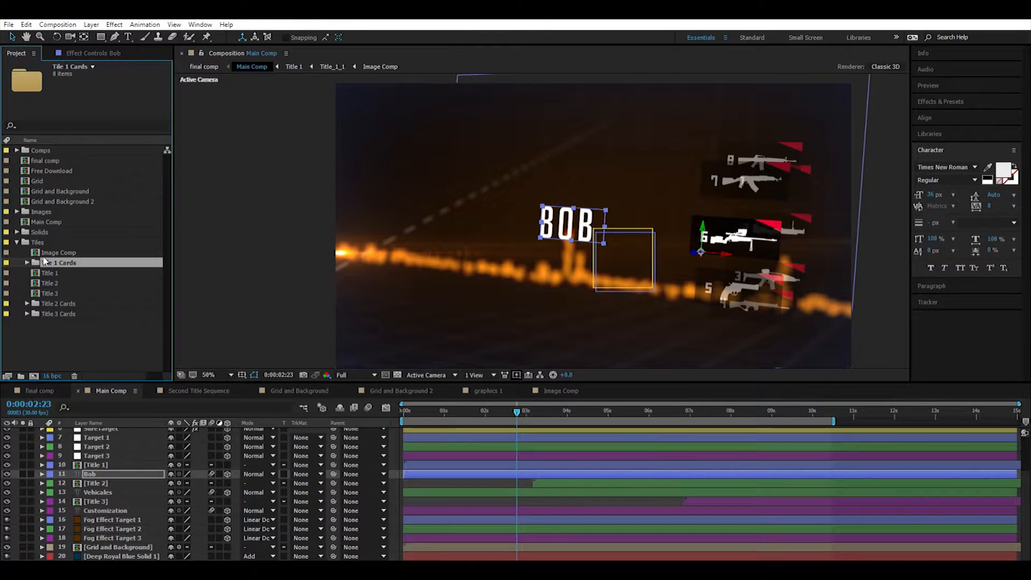
pyautogui.click(64, 304)
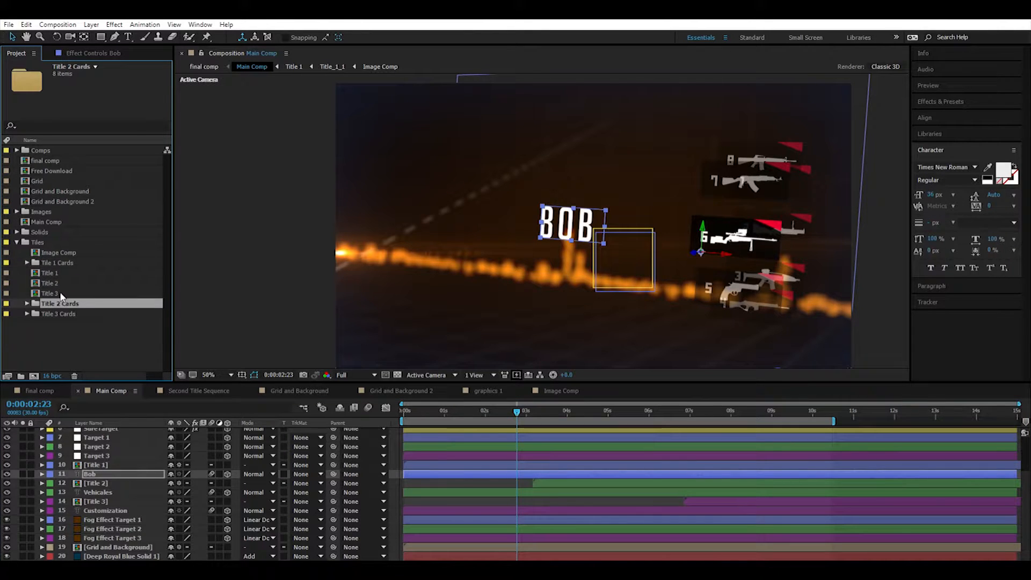
pyautogui.click(62, 313)
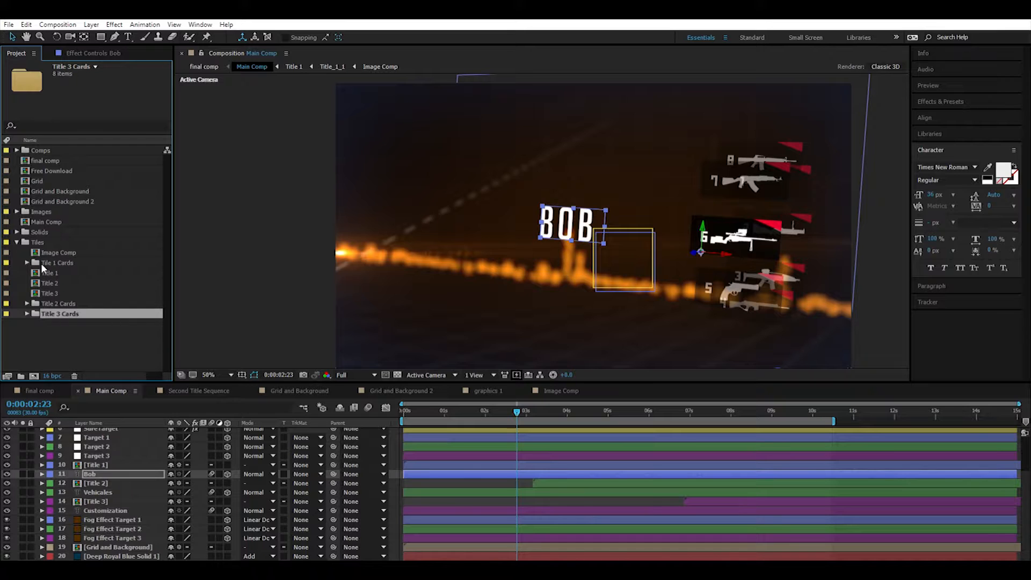
pyautogui.doubleClick(49, 273)
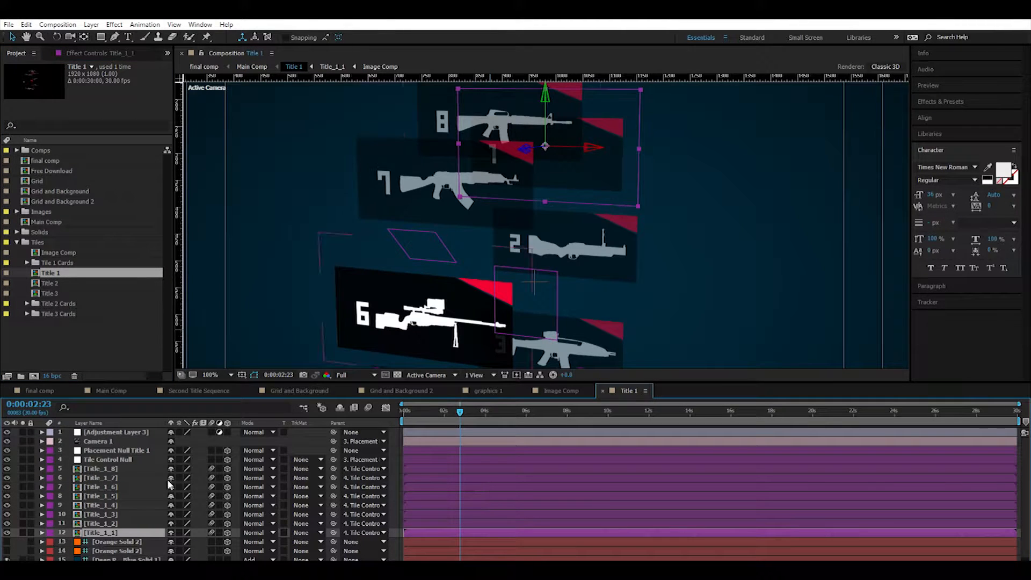
pyautogui.scroll(-4, 460, 282)
pyautogui.scroll(2, 458, 301)
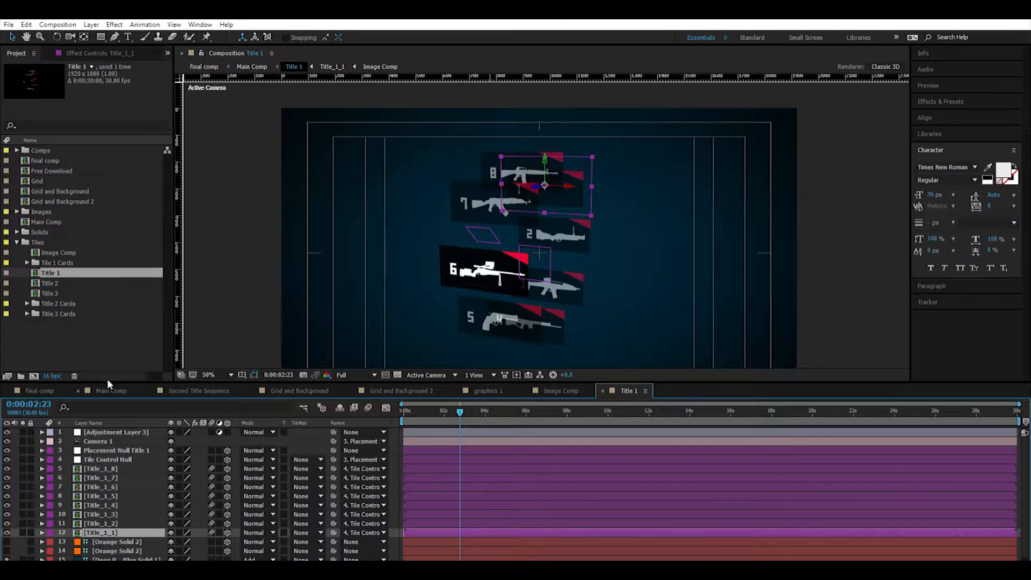
pyautogui.scroll(-2, 529, 295)
pyautogui.scroll(2, 528, 298)
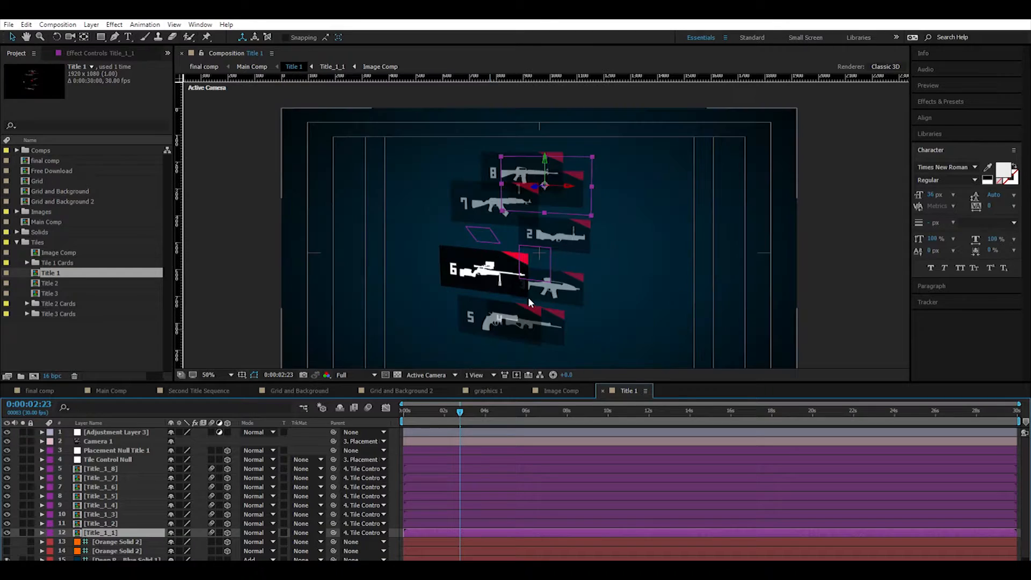
# Move the Title 1 timeline to 0:00:00:02 and open the Title_1_1 card composition.
pyautogui.click(97, 441)
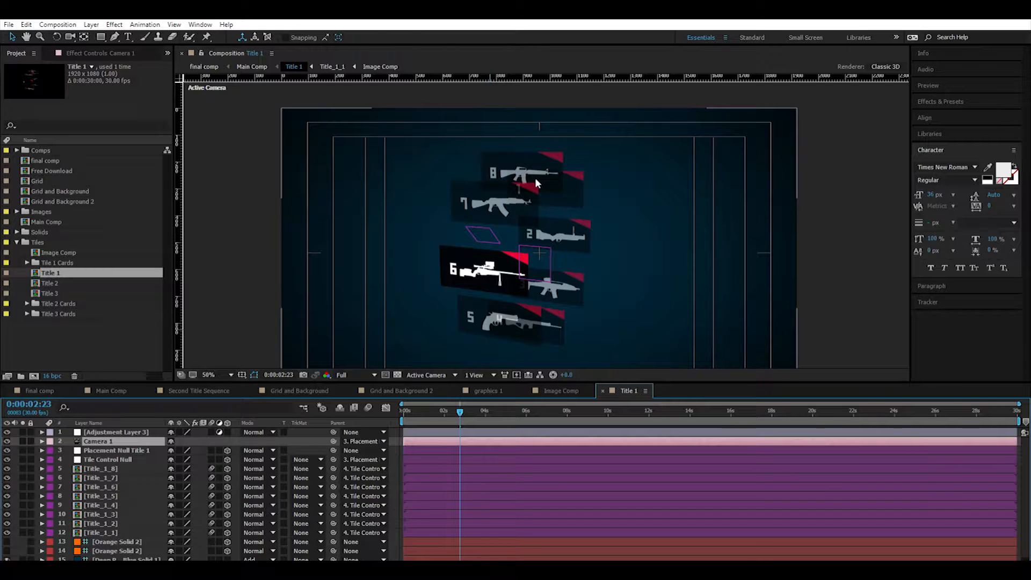
pyautogui.moveTo(460, 412); pyautogui.dragTo(405, 404)
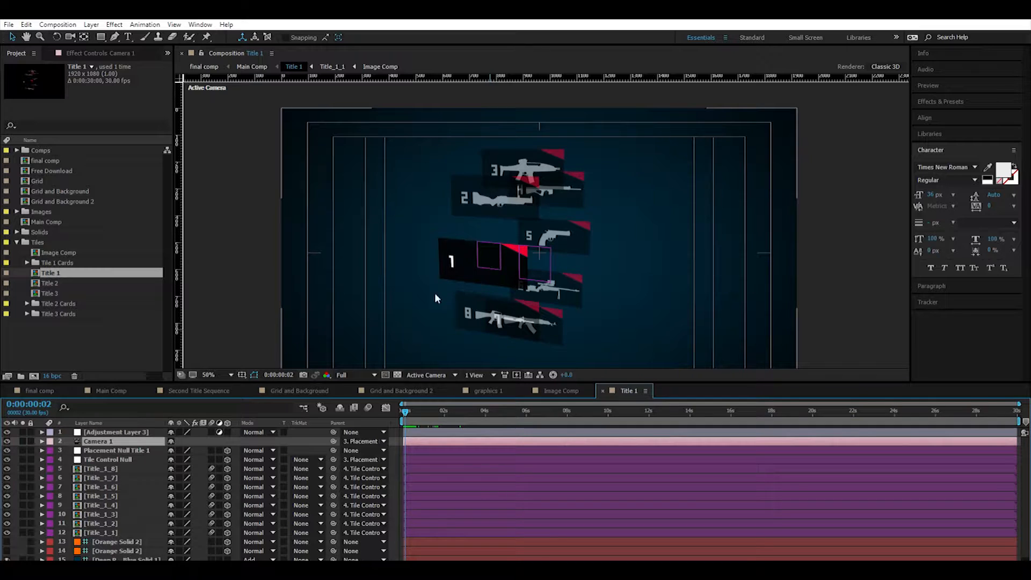
pyautogui.press('.')
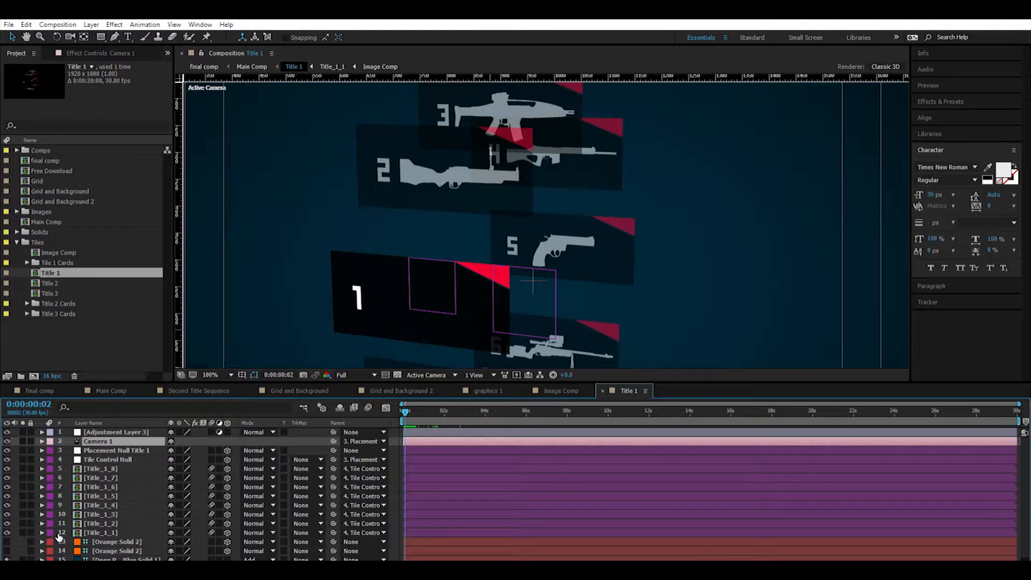
pyautogui.doubleClick(78, 533)
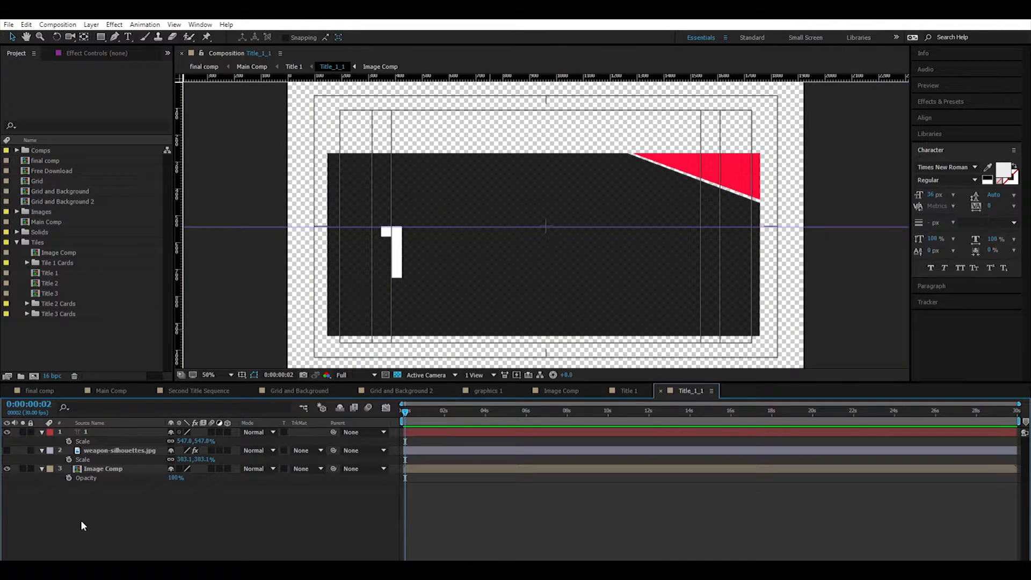
# Show the weapon-silhouettes.jpg layer and hide the number 1 text layer in Title_1_1.
pyautogui.click(7, 447)
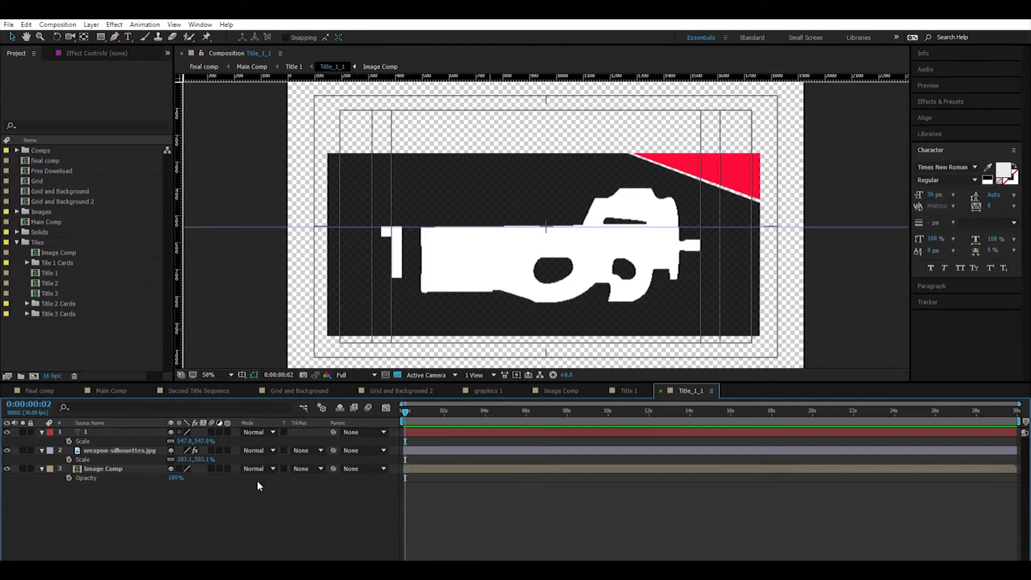
pyautogui.click(89, 450)
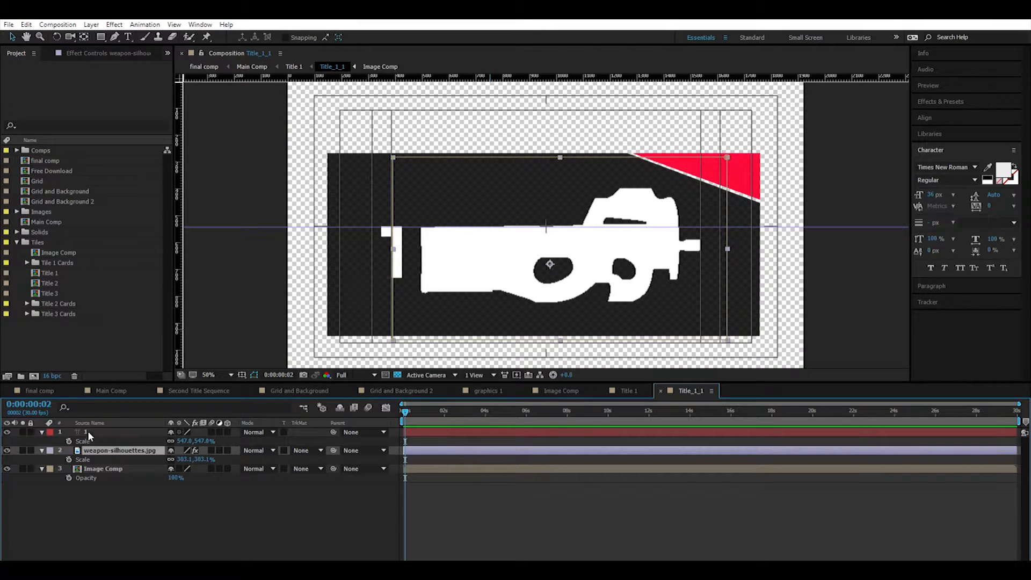
pyautogui.click(87, 432)
pyautogui.click(7, 432)
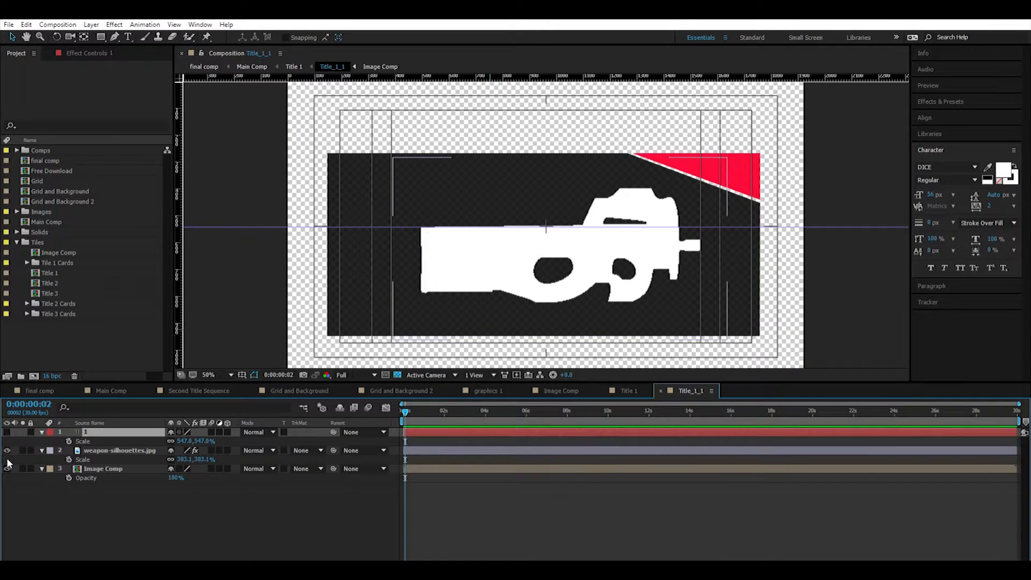
# Inspect the weapon-silhouettes.jpg image on the Title_1_1 card up close and check how it appears in Main Comp.
pyautogui.click(120, 450)
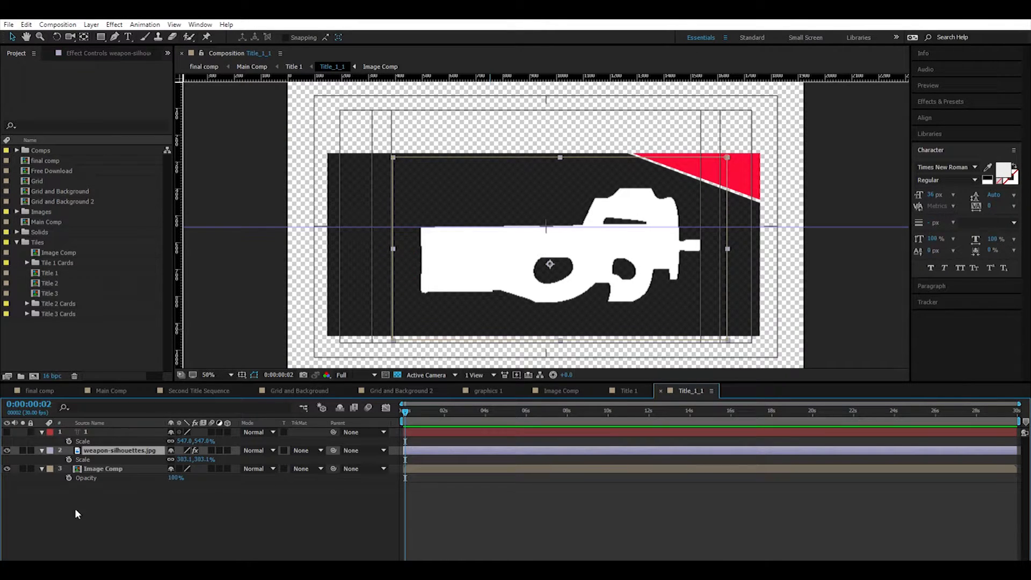
pyautogui.press('.')
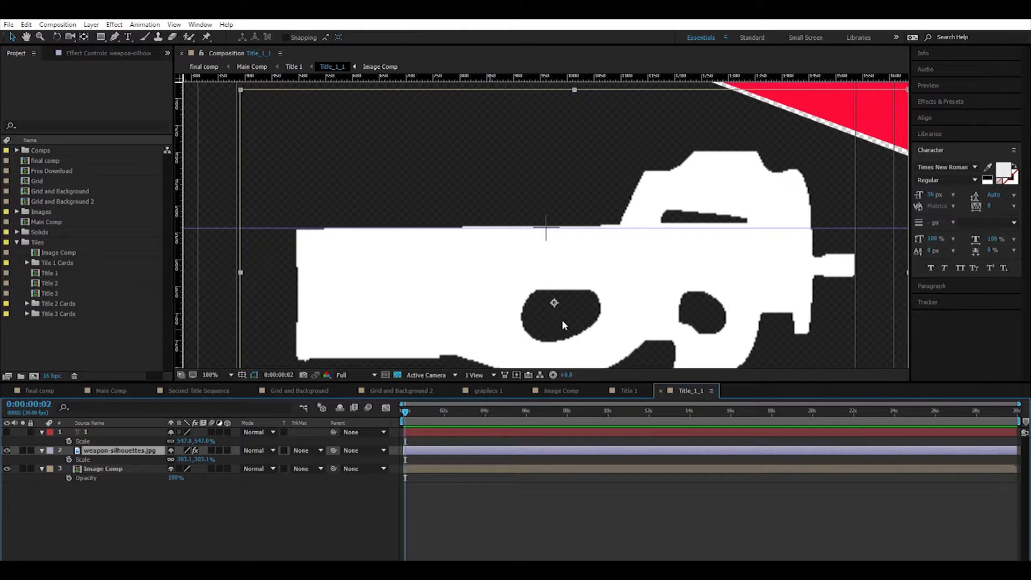
pyautogui.press(',')
pyautogui.click(111, 391)
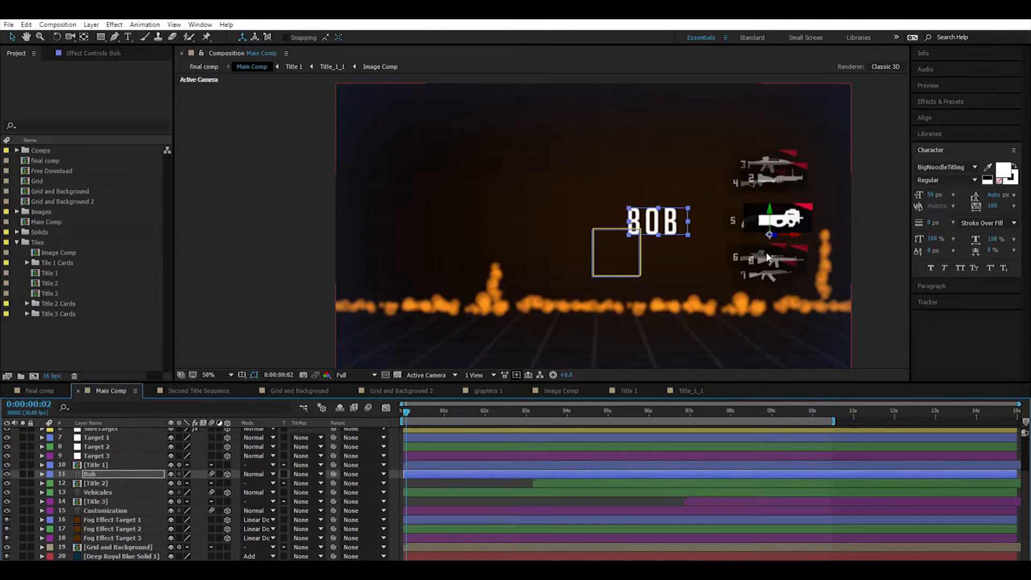
pyautogui.press('.')
pyautogui.press(',')
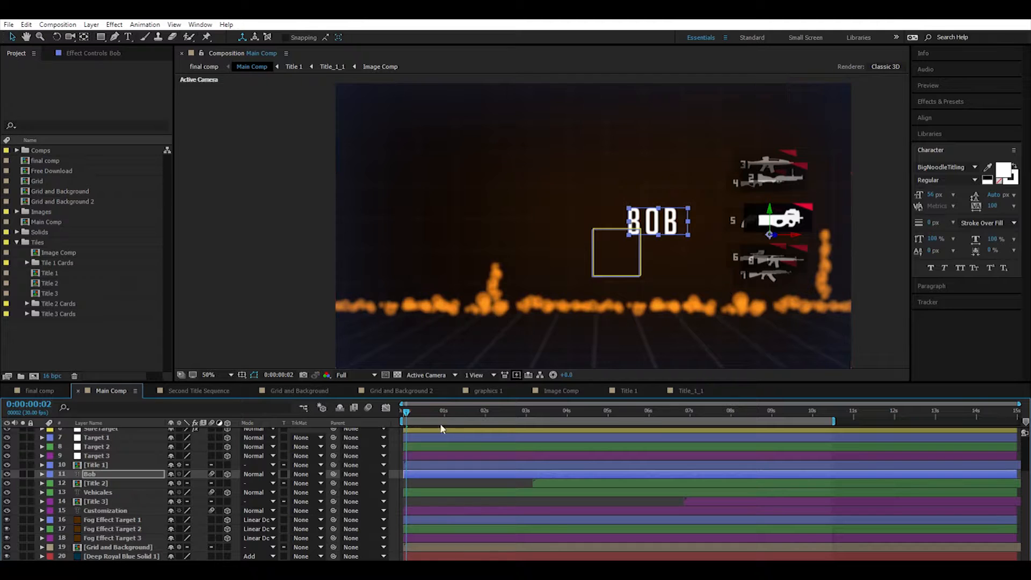
# Hide the weapon-silhouettes.jpg layer in Title_1_1 and place Glow Lights Battlefield white.png from the Images folder on the card.
pyautogui.click(691, 391)
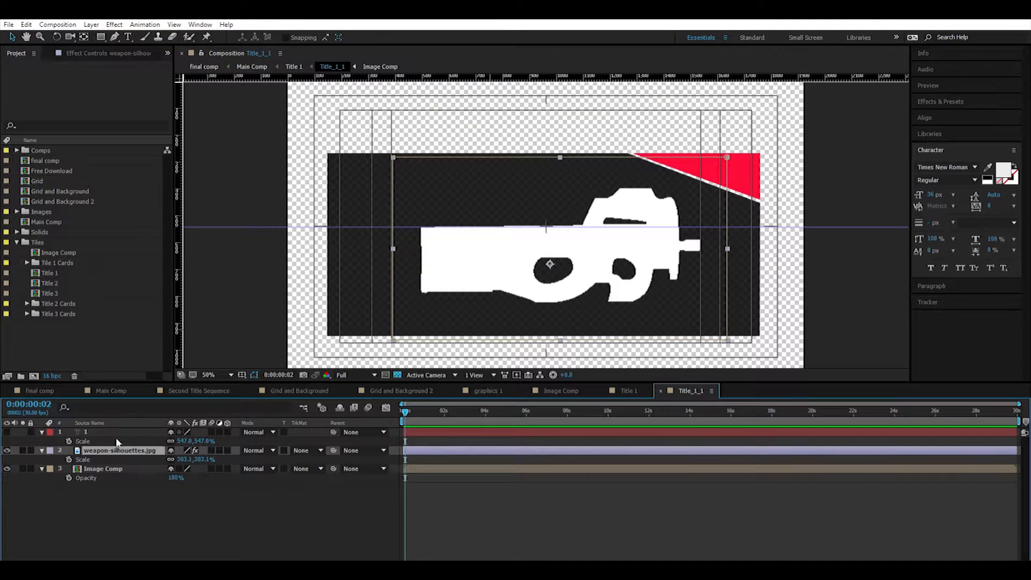
pyautogui.click(7, 450)
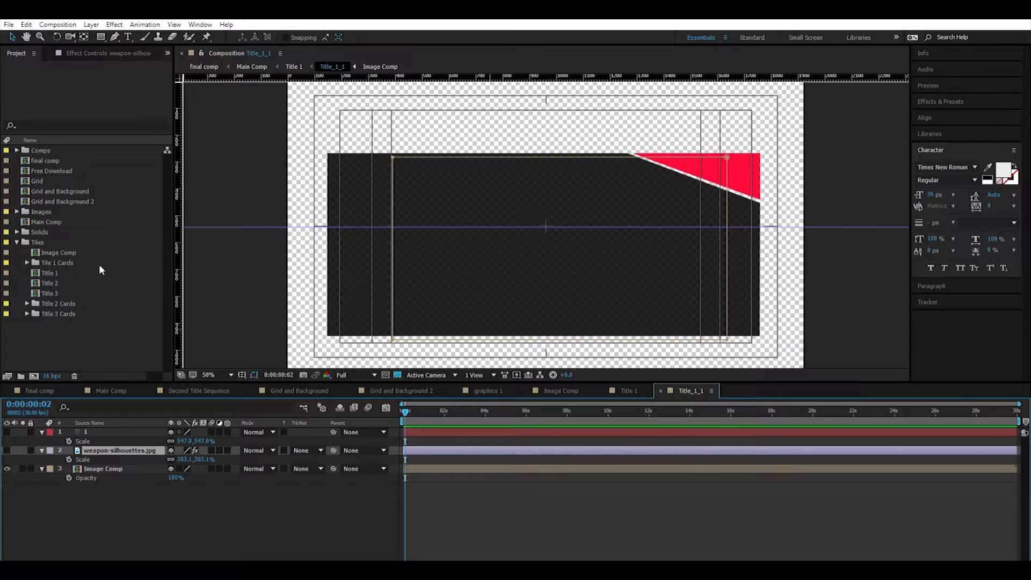
pyautogui.click(16, 211)
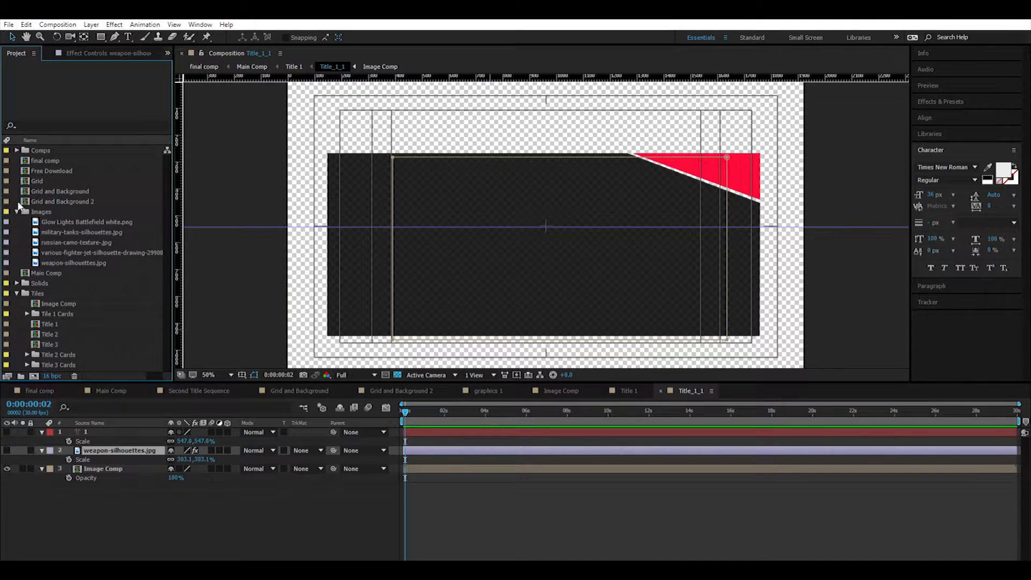
pyautogui.click(40, 220)
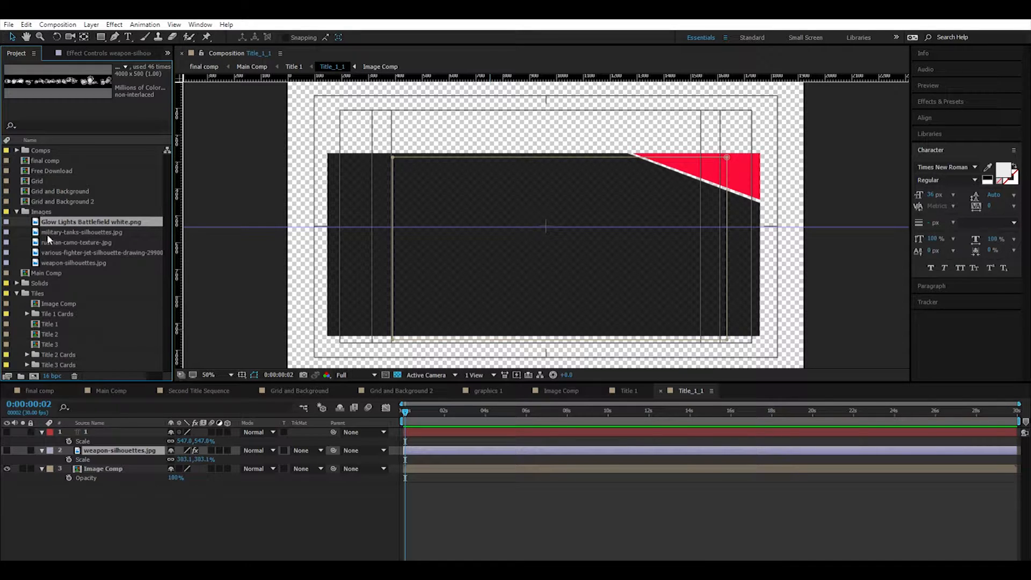
pyautogui.moveTo(69, 217); pyautogui.dragTo(100, 449)
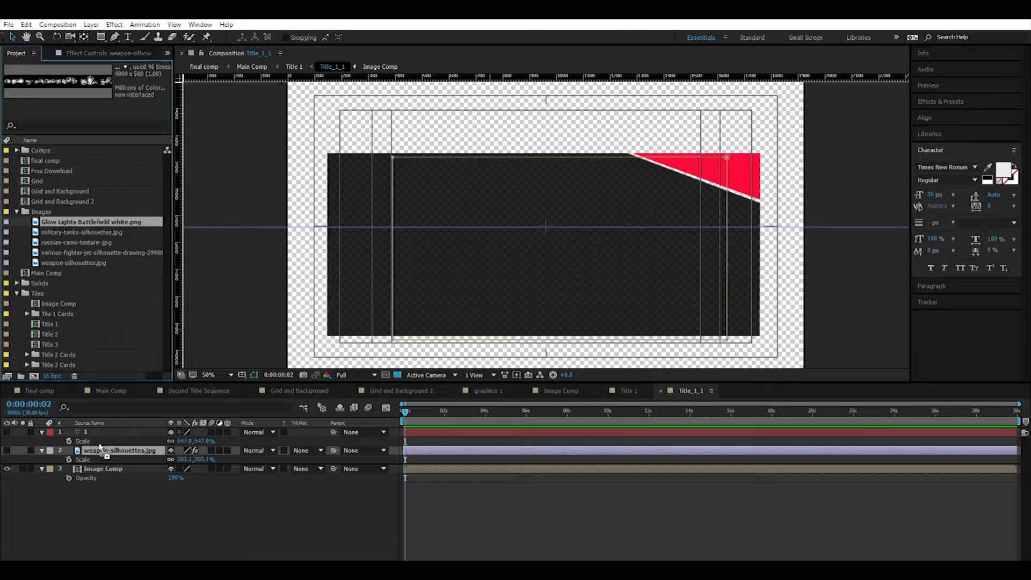
pyautogui.moveTo(101, 449); pyautogui.dragTo(101, 463)
pyautogui.moveTo(598, 212); pyautogui.dragTo(623, 232)
# Check the replaced card image in Main Comp at 0:00:00:16 and 0:00:01:06.
pyautogui.click(111, 390)
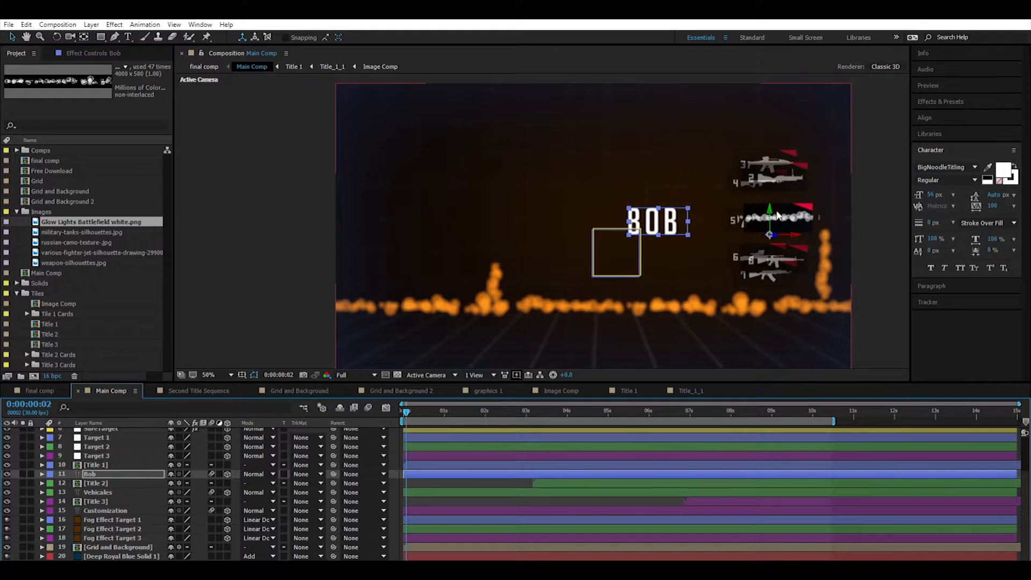
pyautogui.press('/')
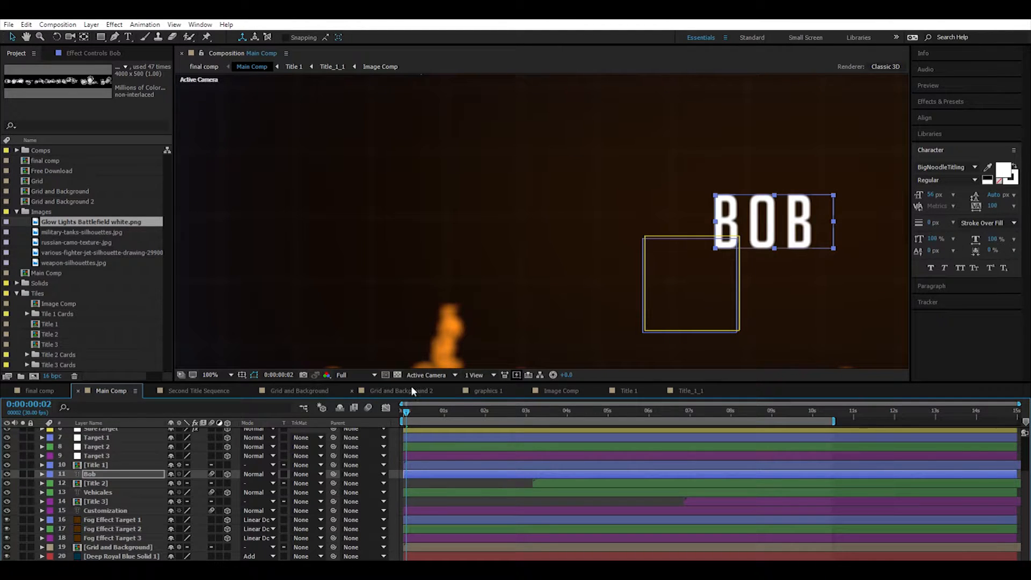
pyautogui.press(',')
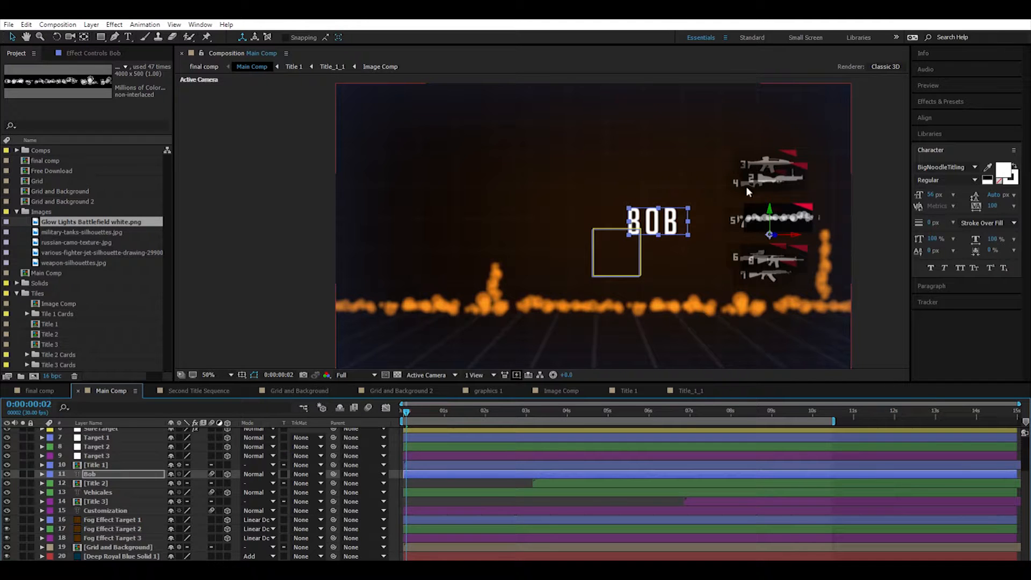
pyautogui.moveTo(419, 400); pyautogui.dragTo(426, 400)
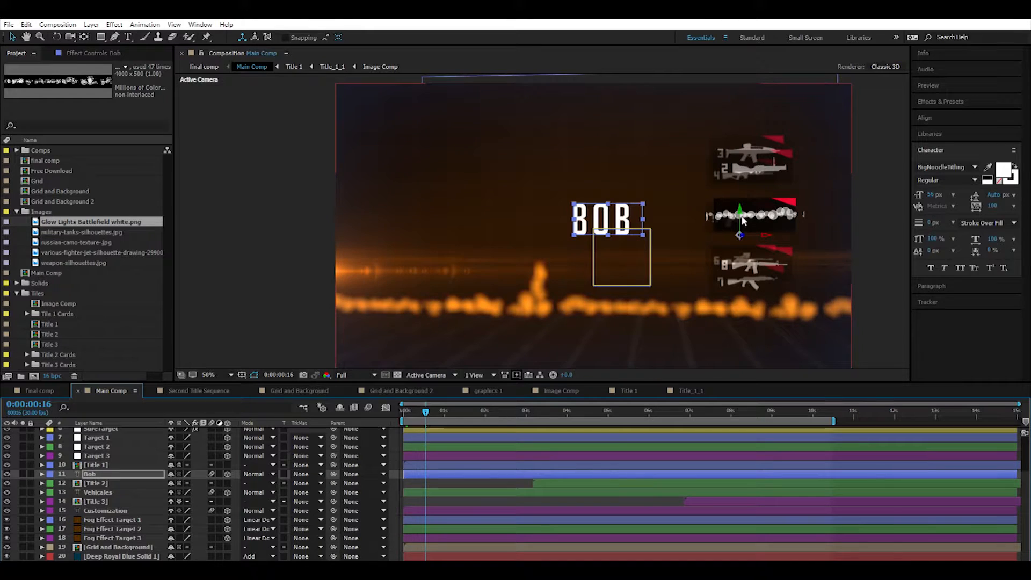
pyautogui.moveTo(425, 411); pyautogui.dragTo(452, 411)
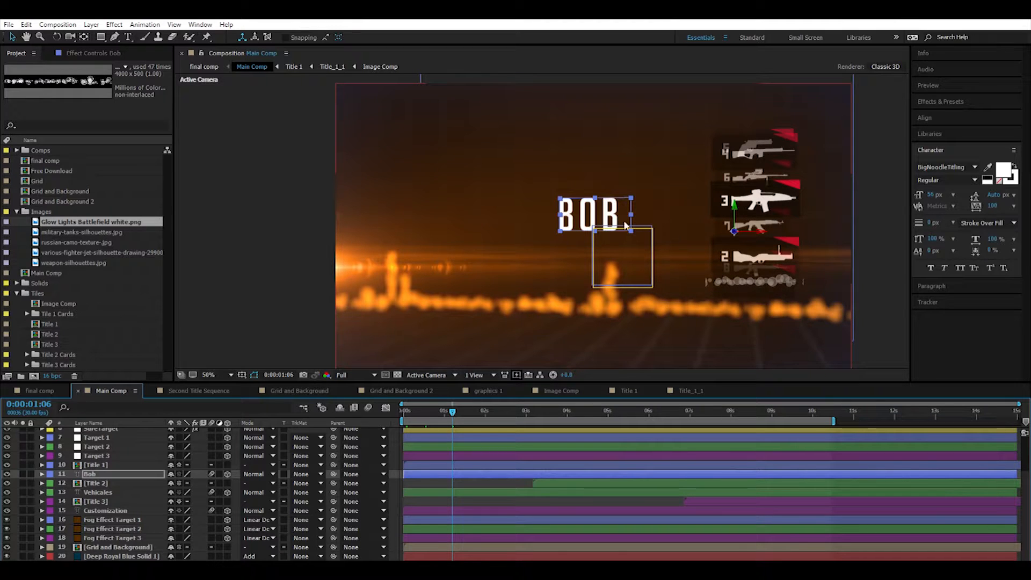
# Move Main Comp to the Vehicales title at 0:00:03:24 and look over the compositions in the Title 2 Cards folder.
pyautogui.click(17, 212)
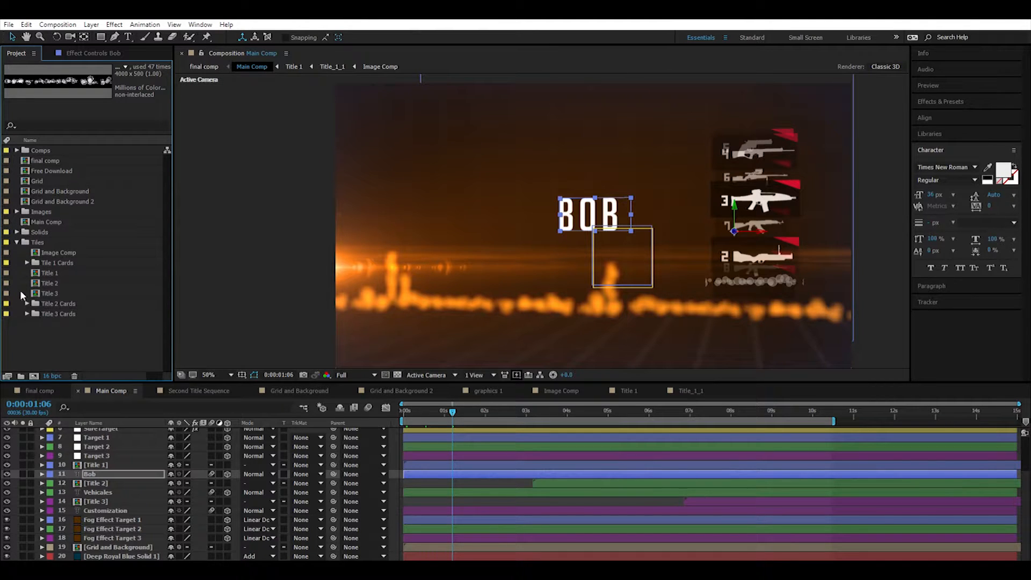
pyautogui.click(520, 412)
pyautogui.click(558, 407)
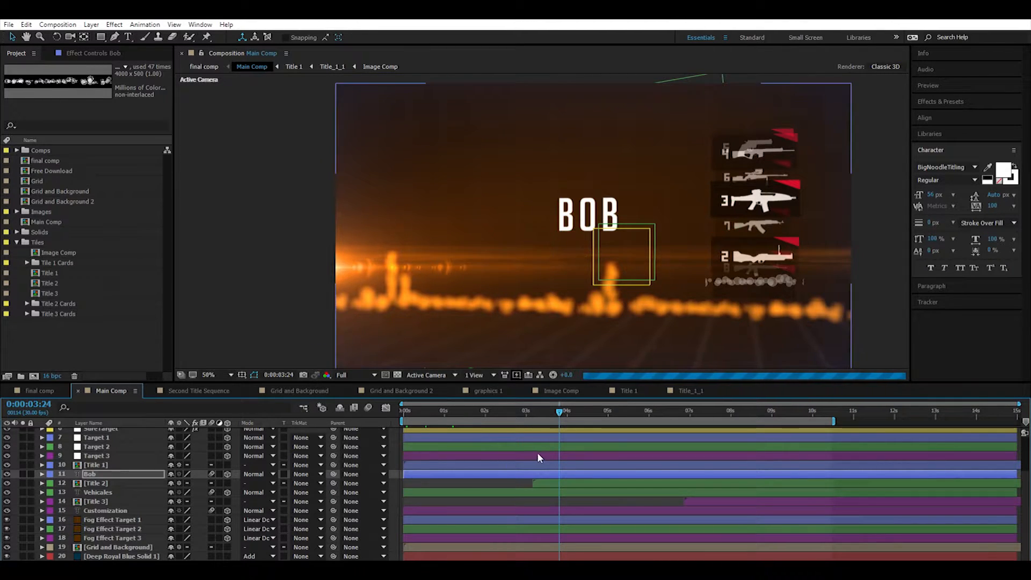
pyautogui.click(27, 303)
pyautogui.scroll(-1, 73, 304)
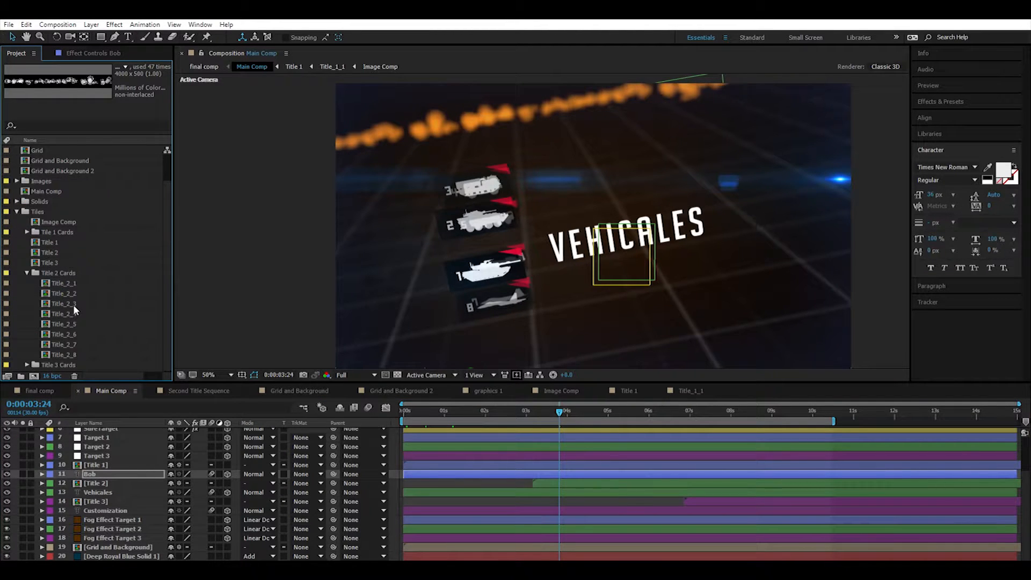
pyautogui.click(26, 263)
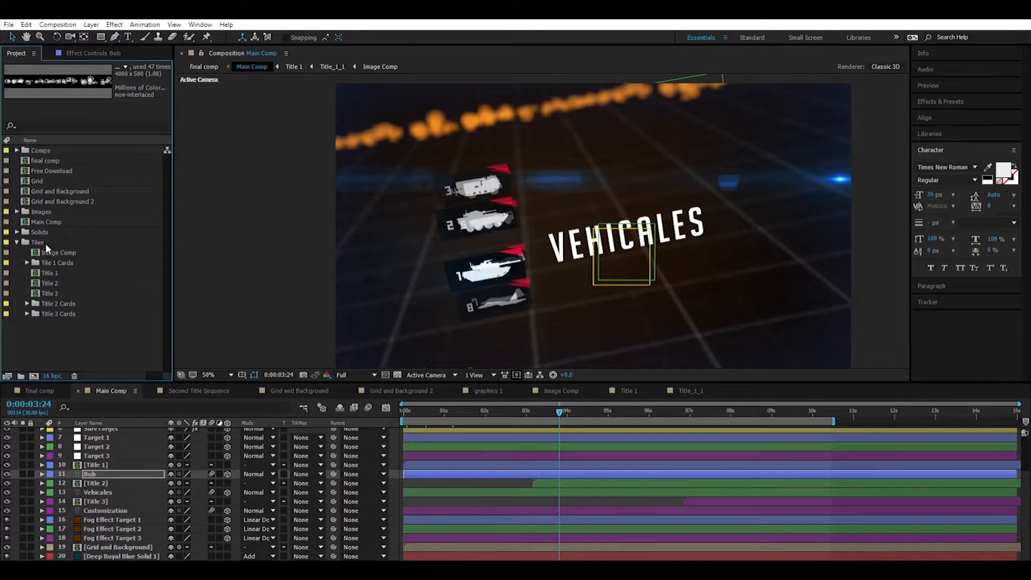
# Change the Red Solid 1 corner colour to white in Image Comp and check the vehicle cards in Main Comp.
pyautogui.click(48, 251)
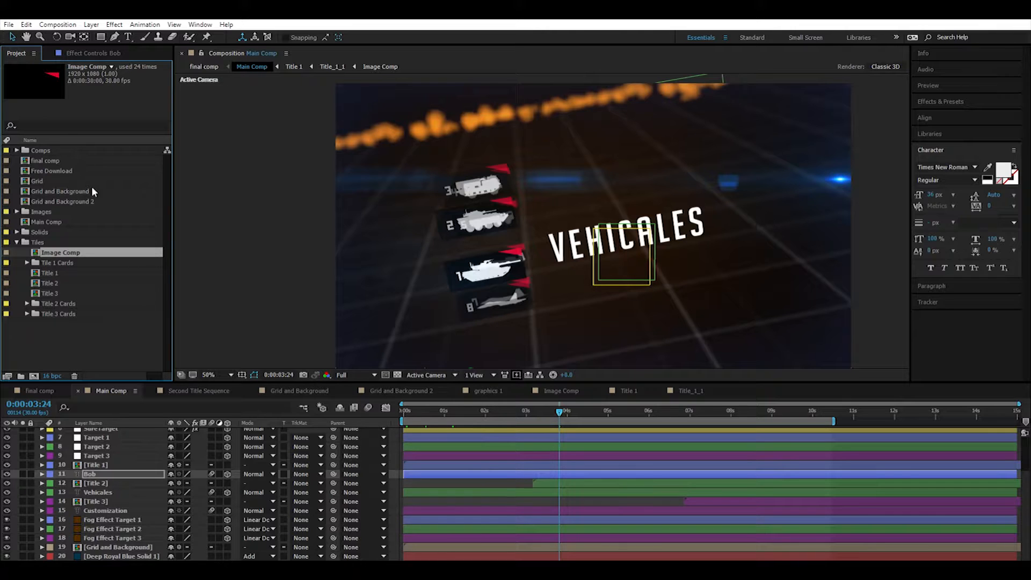
pyautogui.doubleClick(39, 245)
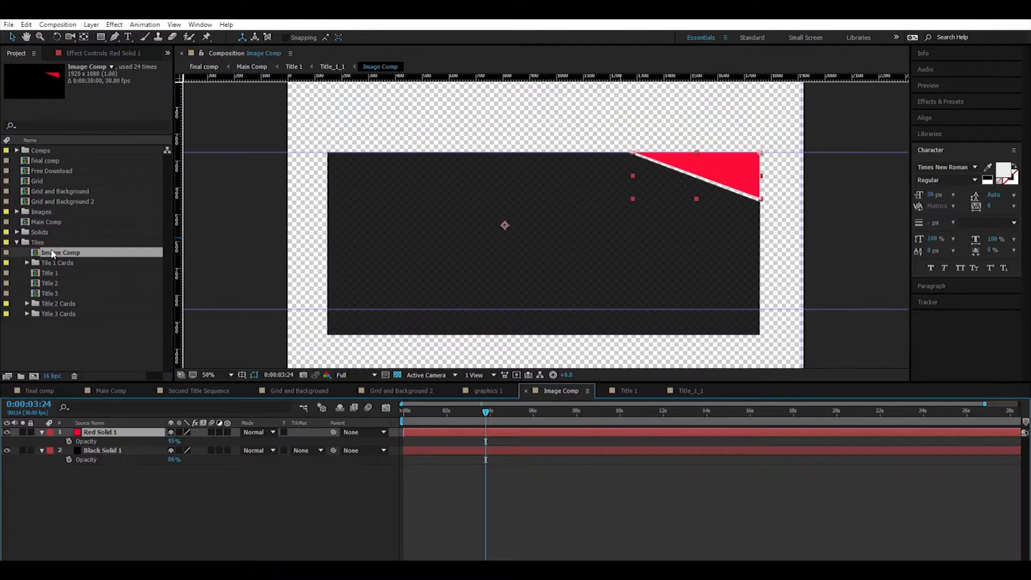
pyautogui.click(90, 25)
pyautogui.click(105, 44)
pyautogui.click(505, 341)
pyautogui.moveTo(422, 276); pyautogui.dragTo(353, 156)
pyautogui.click(582, 193)
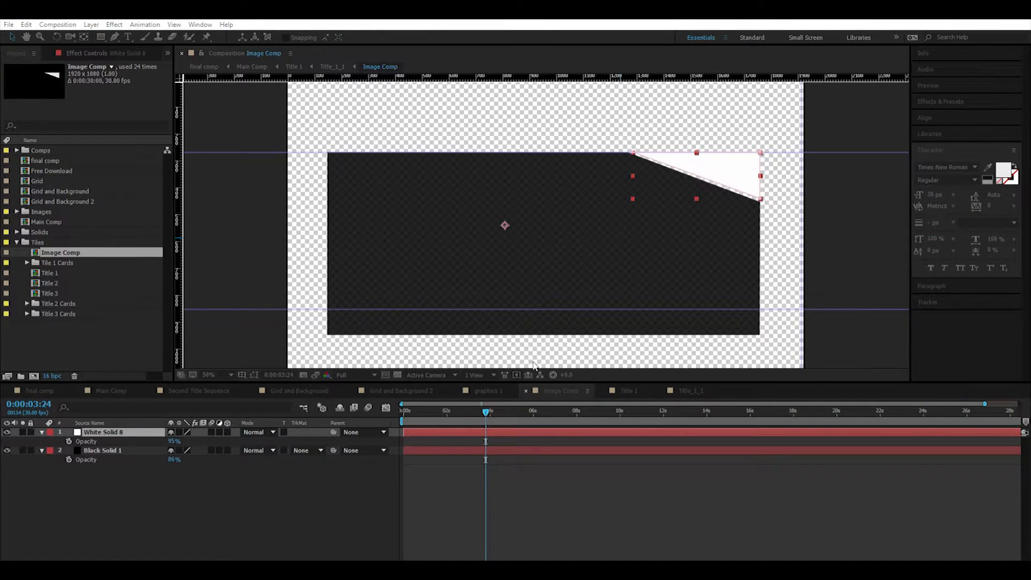
pyautogui.click(113, 390)
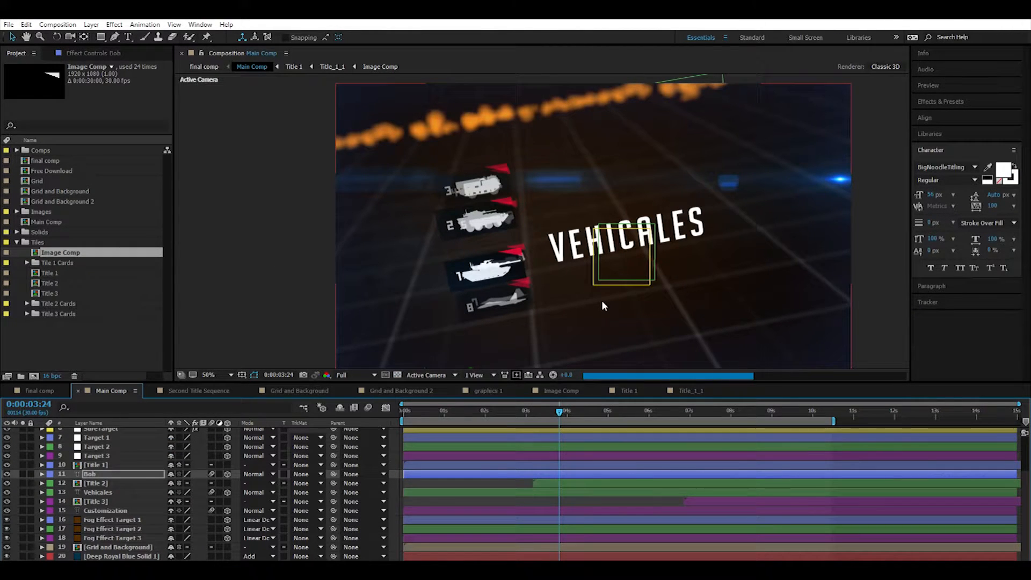
pyautogui.press('.')
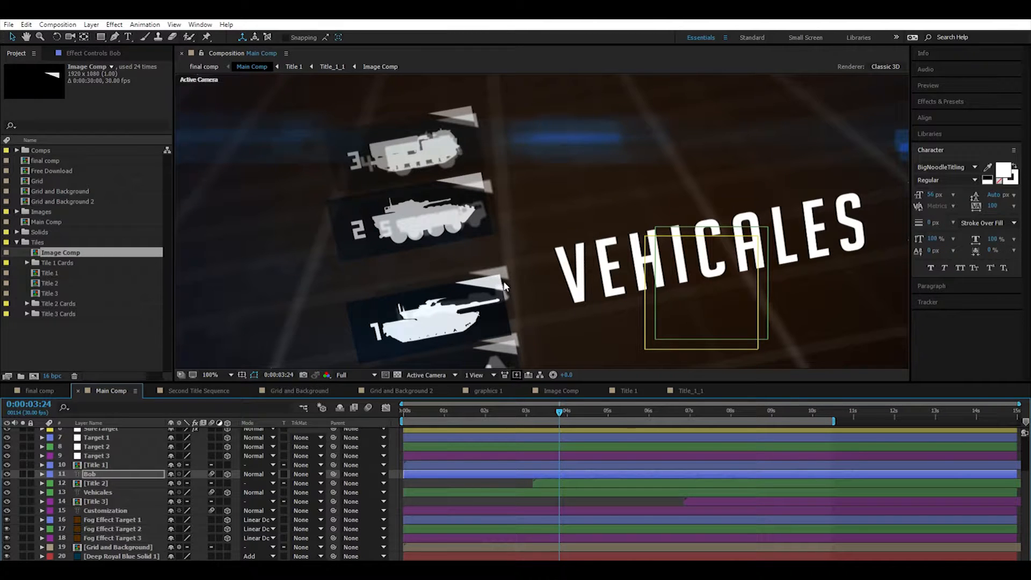
# Open the Second Title Sequence composition, set its preview resolution to Quarter and move the timeline to 0;00;02;20.
pyautogui.click(205, 381)
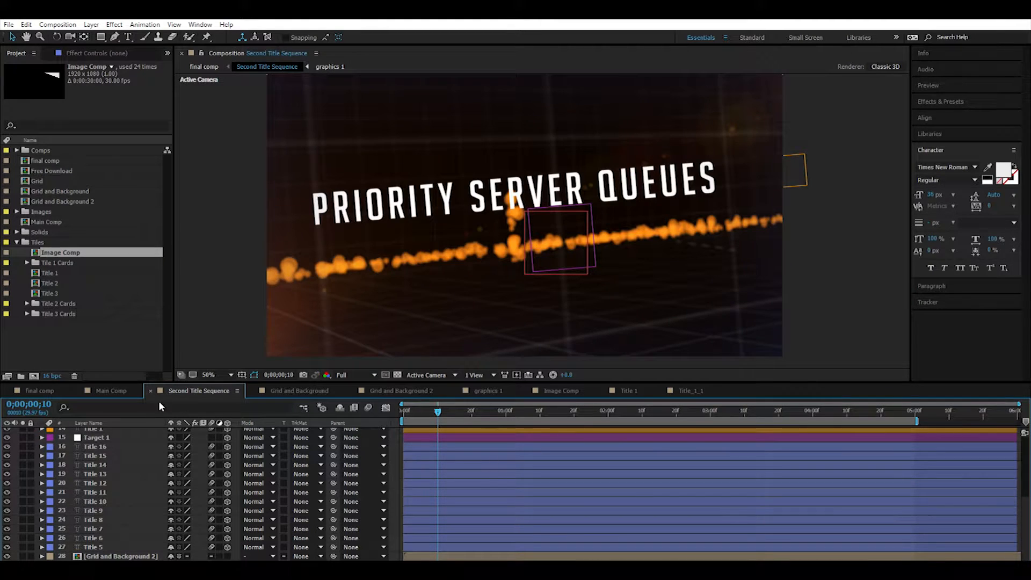
pyautogui.scroll(5, 142, 462)
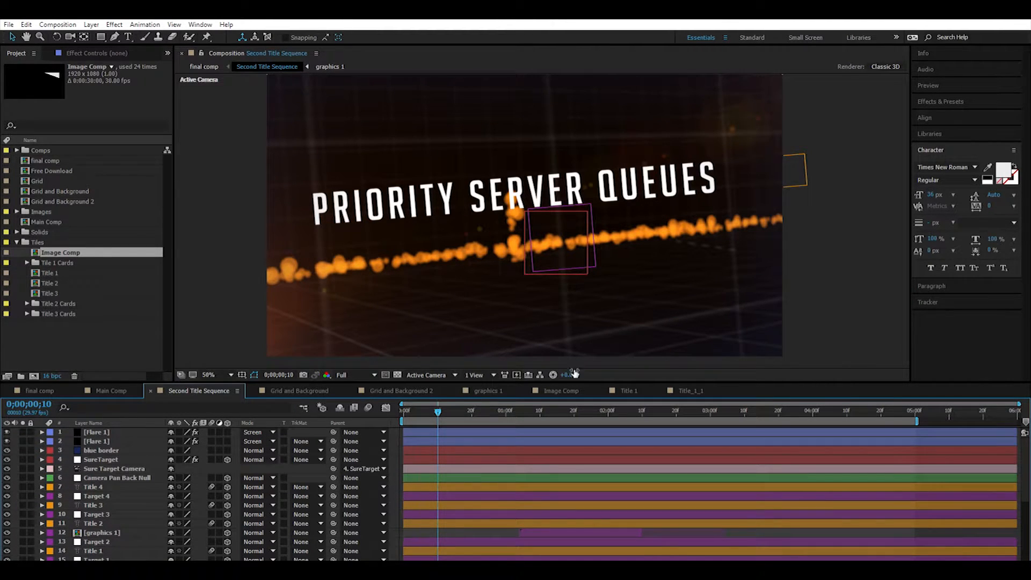
pyautogui.click(359, 374)
pyautogui.click(355, 428)
pyautogui.moveTo(439, 407); pyautogui.dragTo(608, 423)
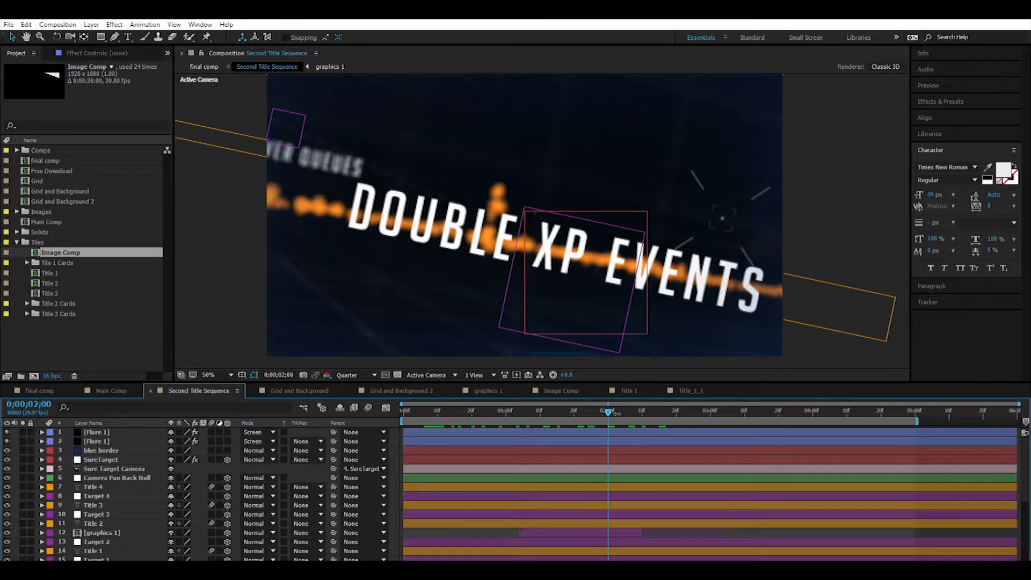
pyautogui.moveTo(612, 409); pyautogui.dragTo(677, 415)
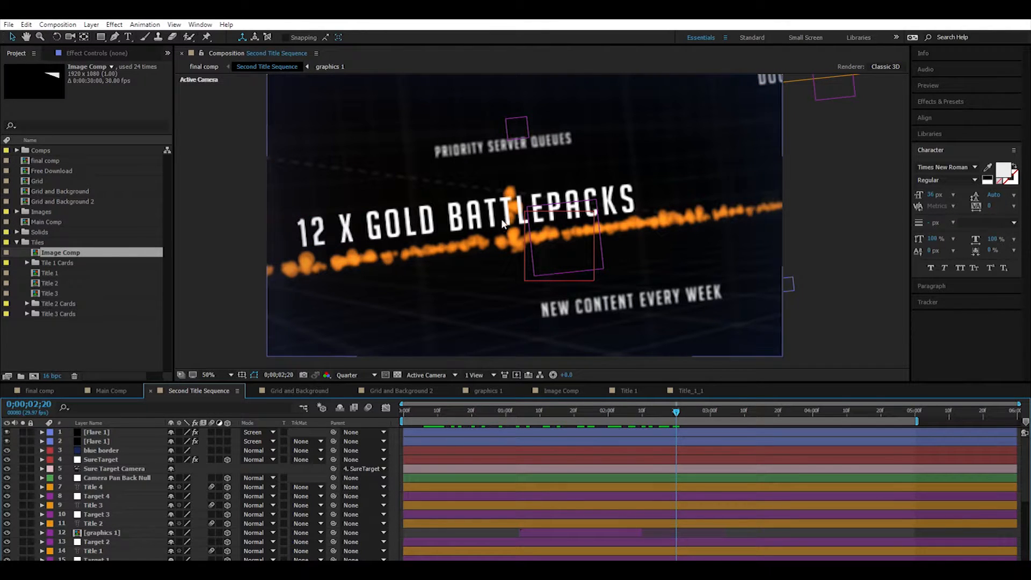
# Replace the text of the Title 3 layer with "THIS IS GOING TO BE COOL" and move the timeline to 0;00;04;06.
pyautogui.click(89, 486)
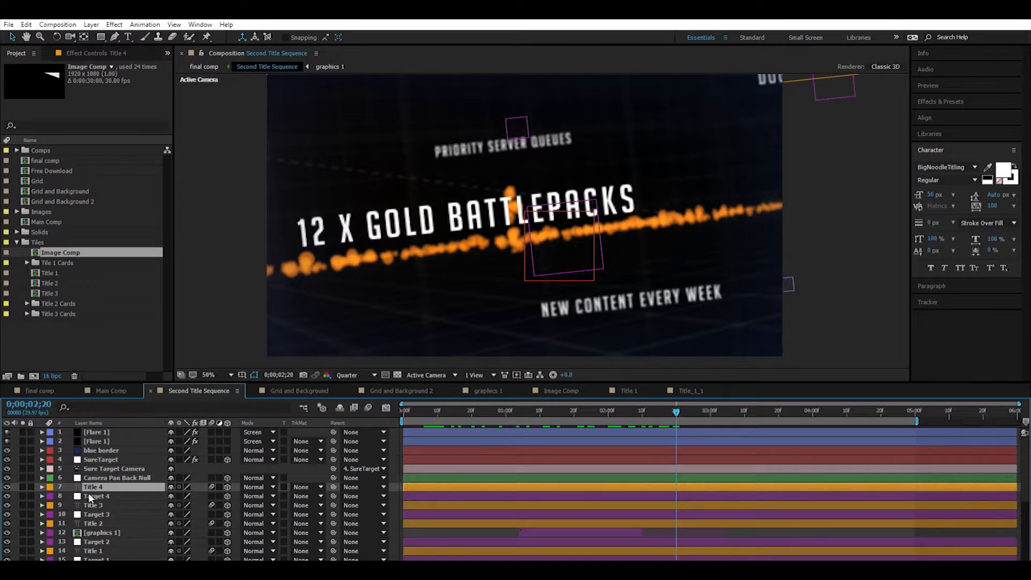
pyautogui.click(86, 505)
pyautogui.click(81, 521)
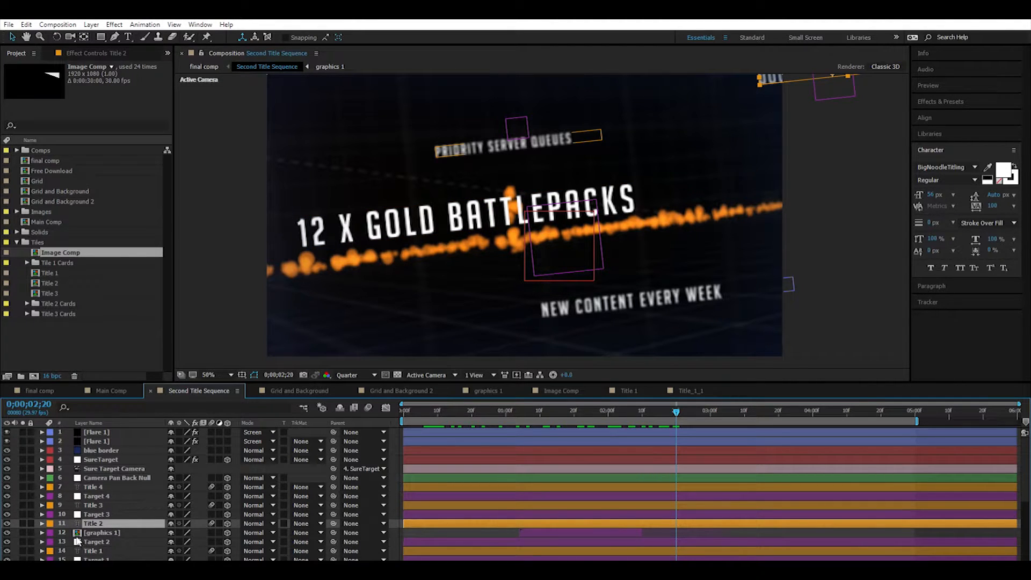
pyautogui.click(83, 549)
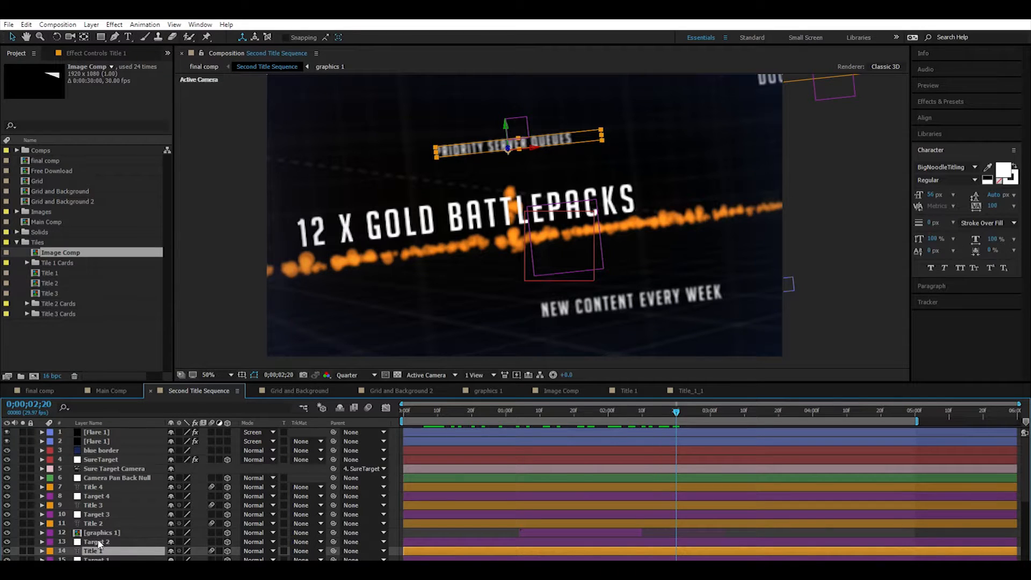
pyautogui.click(79, 486)
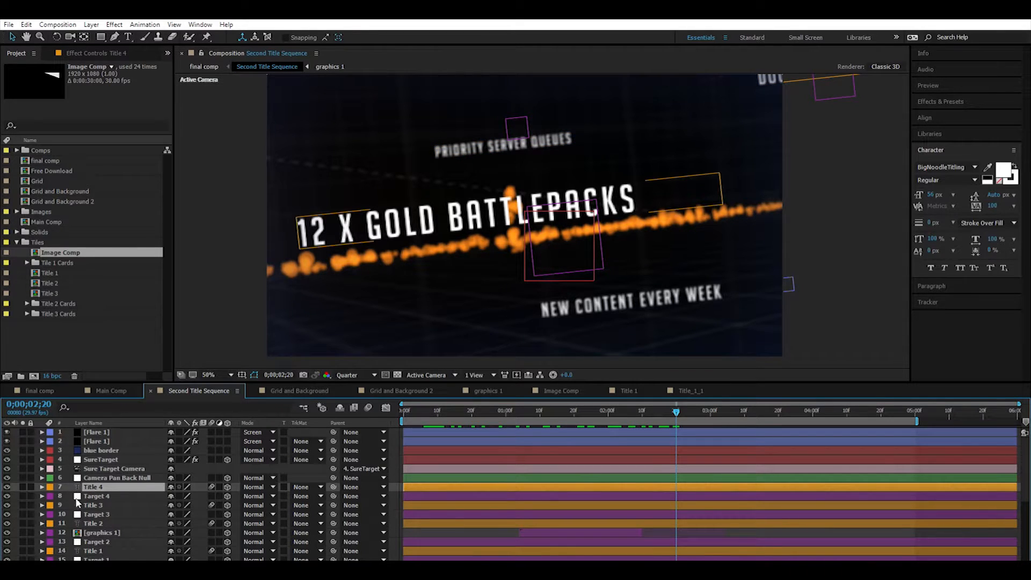
pyautogui.click(78, 504)
pyautogui.doubleClick(79, 504)
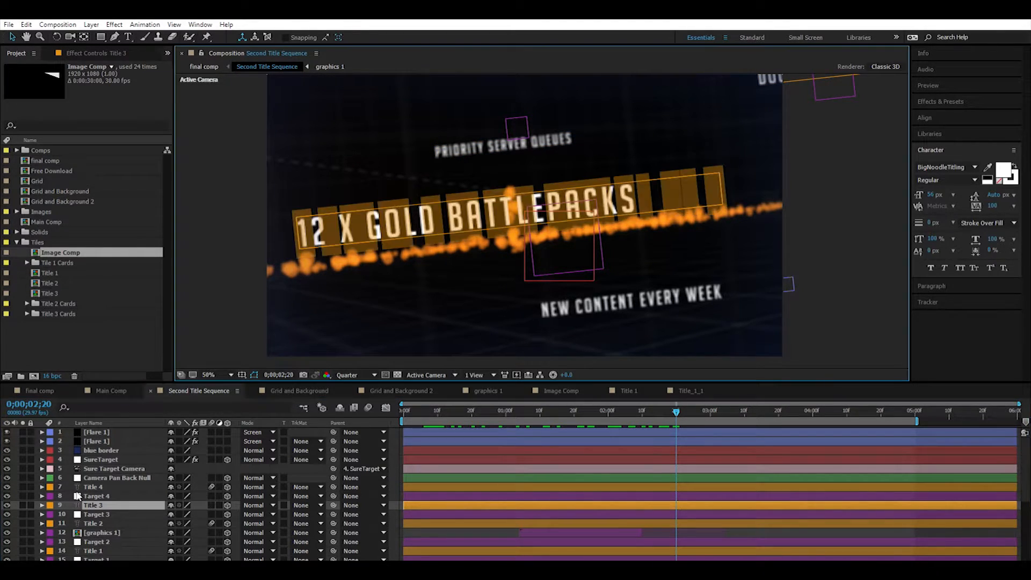
pyautogui.write('your text here')
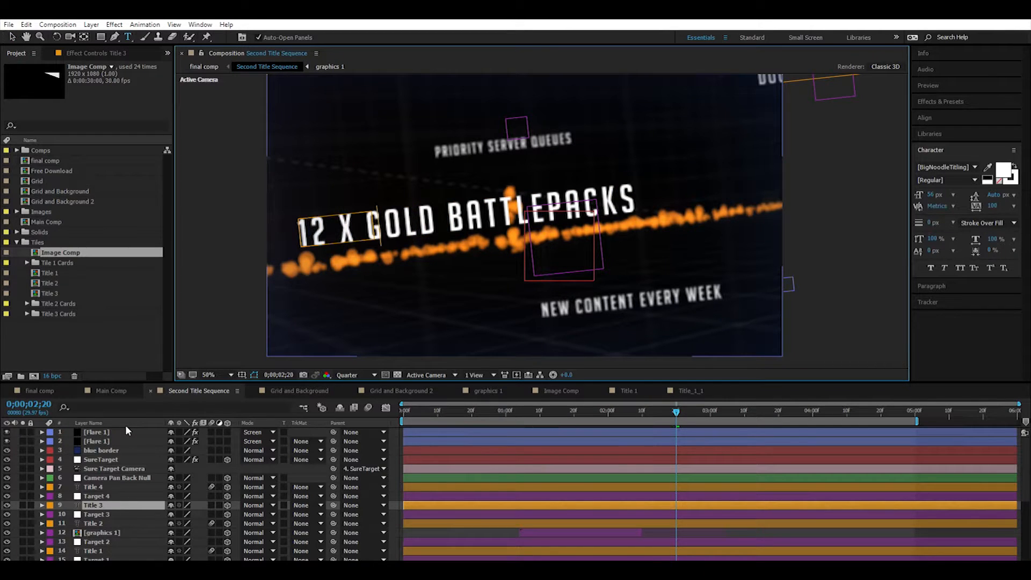
pyautogui.write('he third')
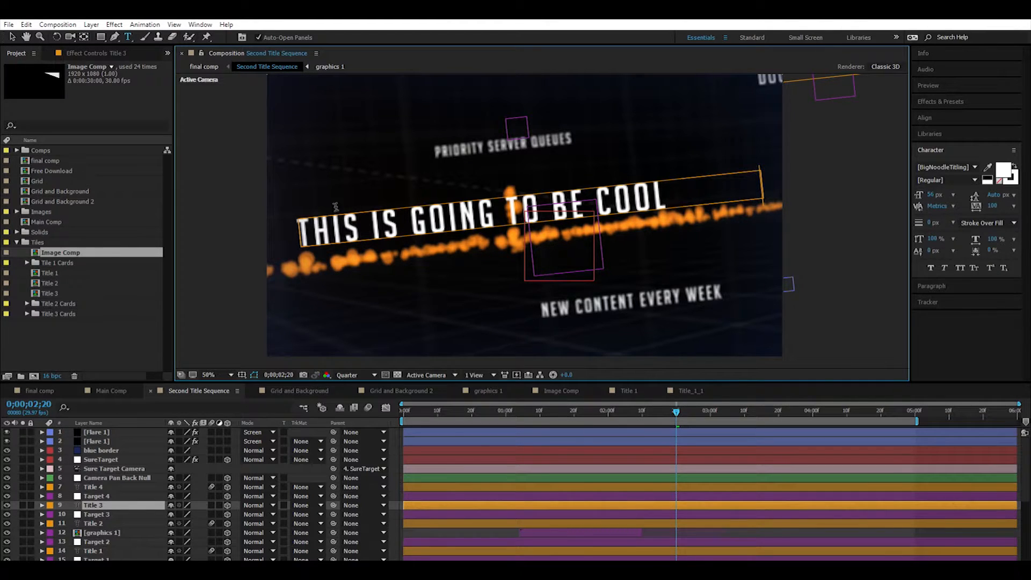
pyautogui.click(678, 407)
pyautogui.moveTo(684, 405); pyautogui.dragTo(831, 393)
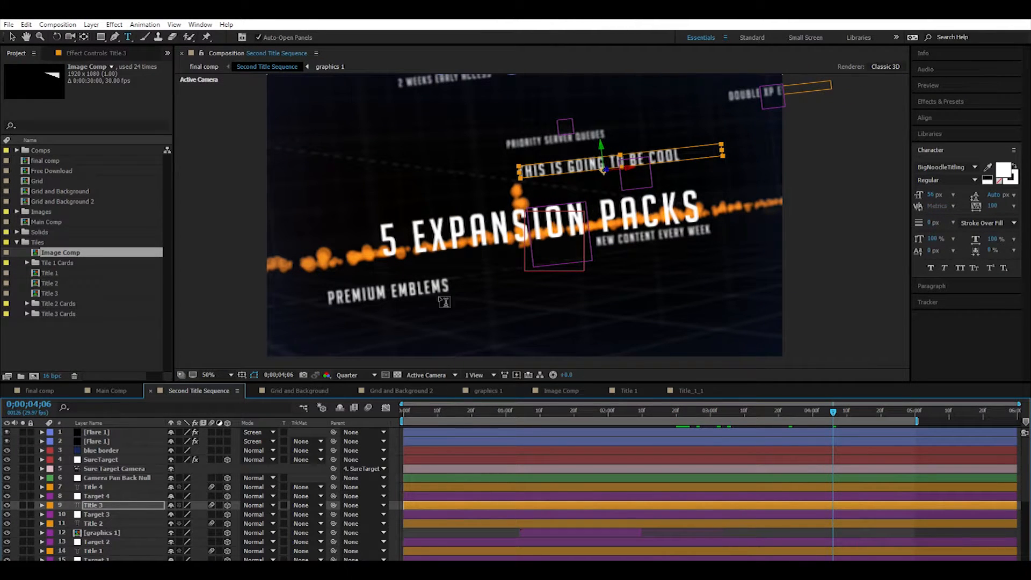
# Select the Title 5 through Title 16 layers and move the timeline to 0;00;05;00 to see where they sit.
pyautogui.scroll(-5, 96, 486)
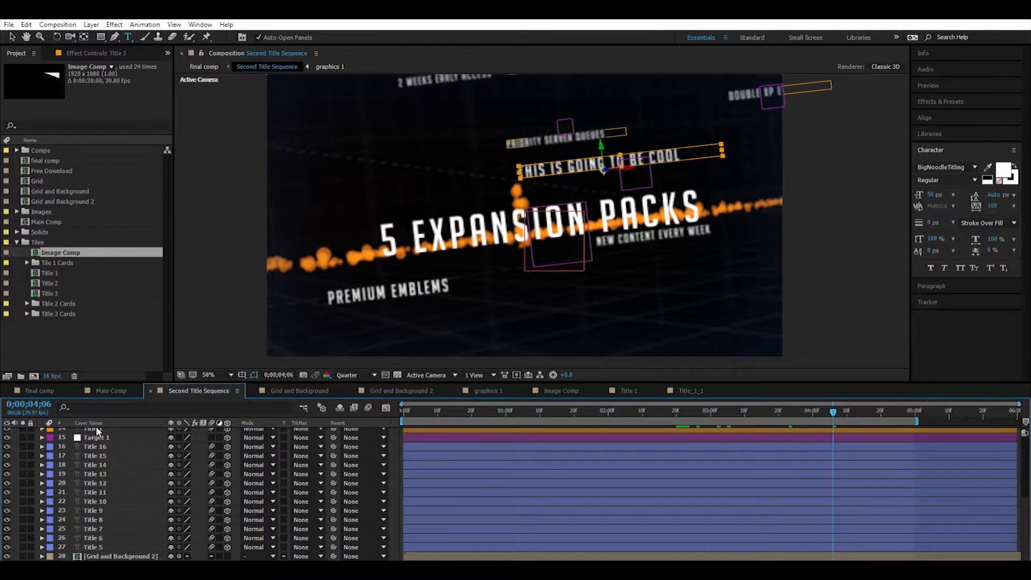
pyautogui.click(98, 443)
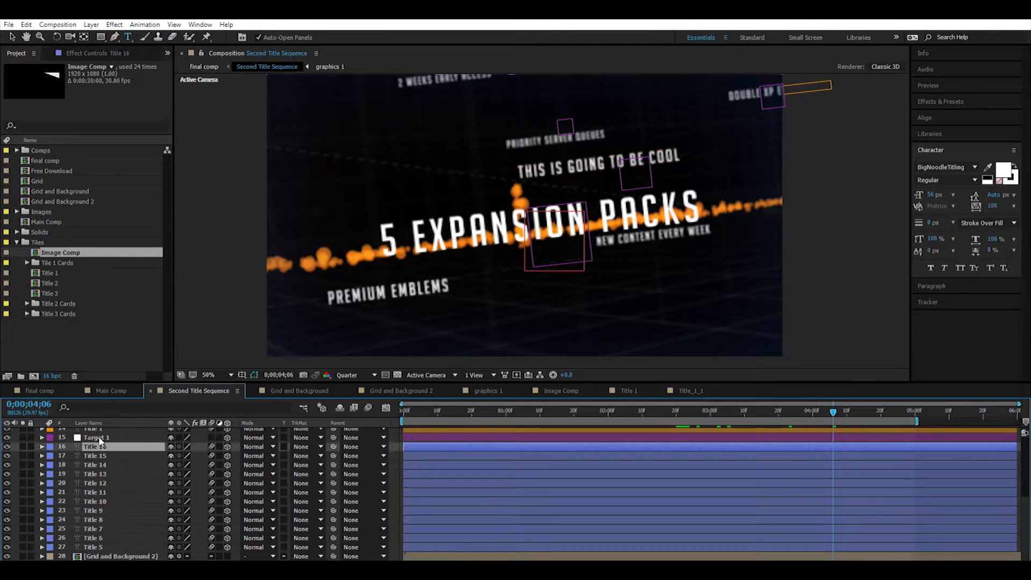
pyautogui.keyDown('shift'); pyautogui.click(93, 545); pyautogui.keyUp('shift')
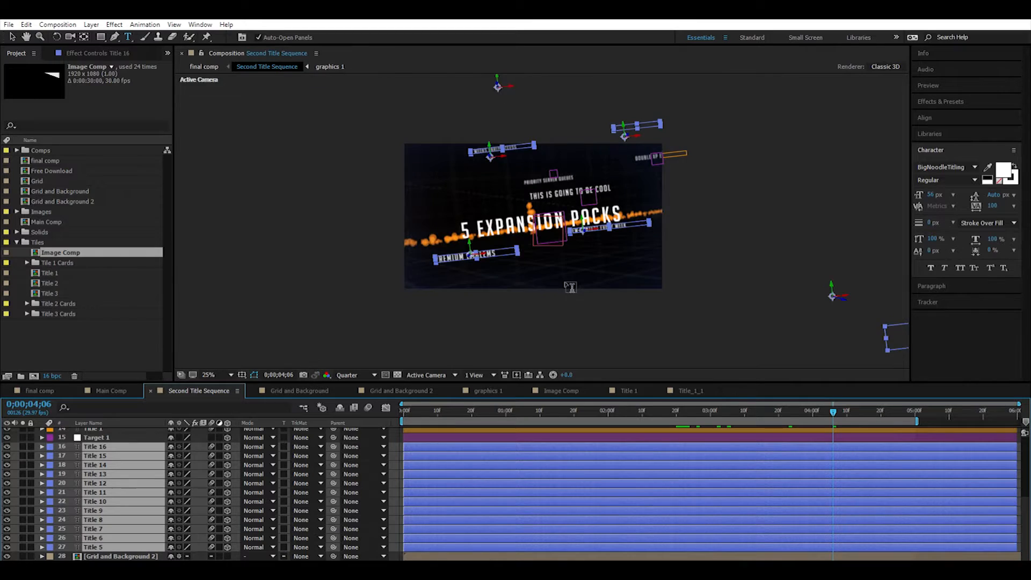
pyautogui.click(916, 411)
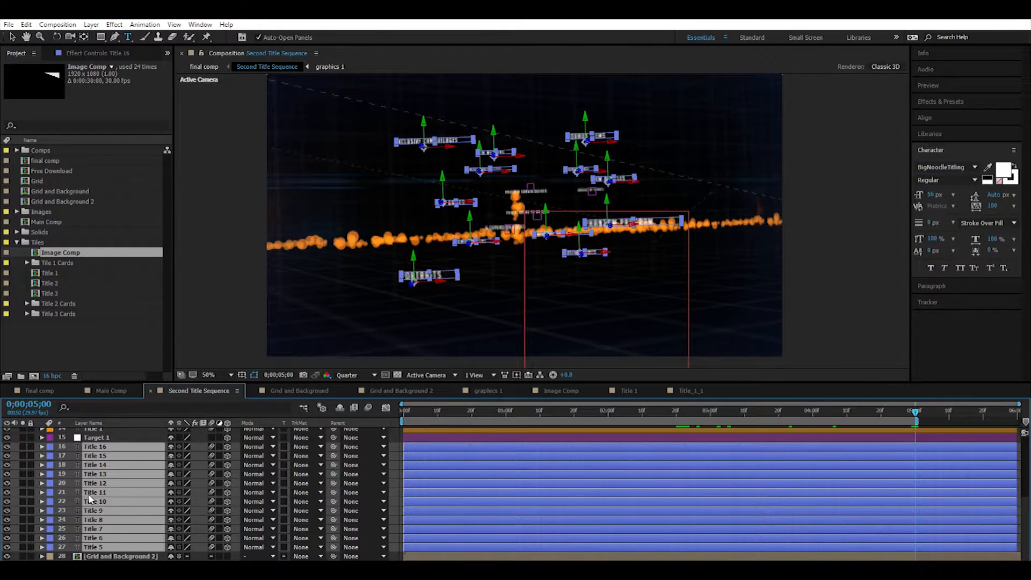
# Select Target 1 and individual layers among Title 5 to Title 11 to identify which text each one holds.
pyautogui.click(94, 435)
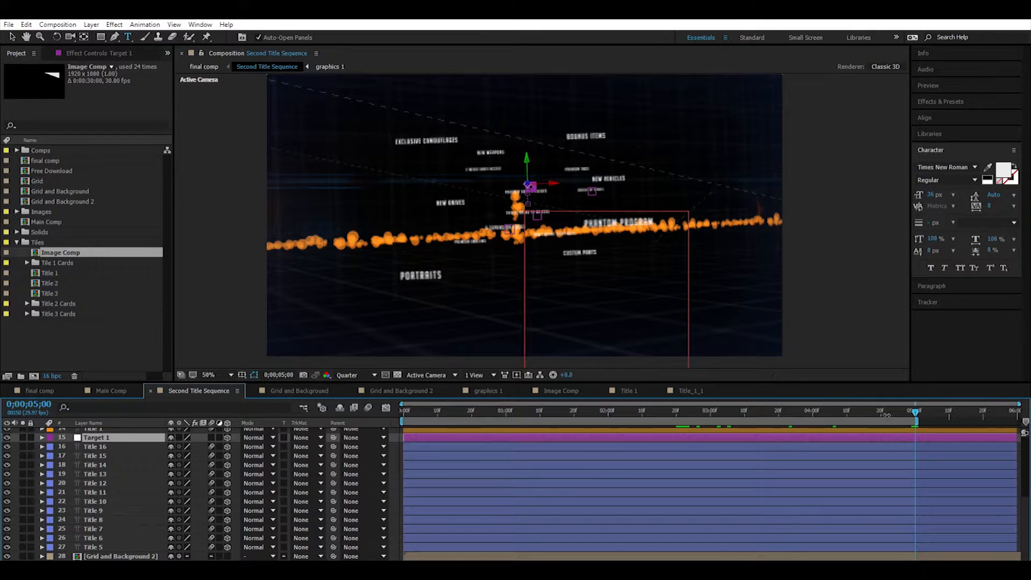
pyautogui.click(77, 539)
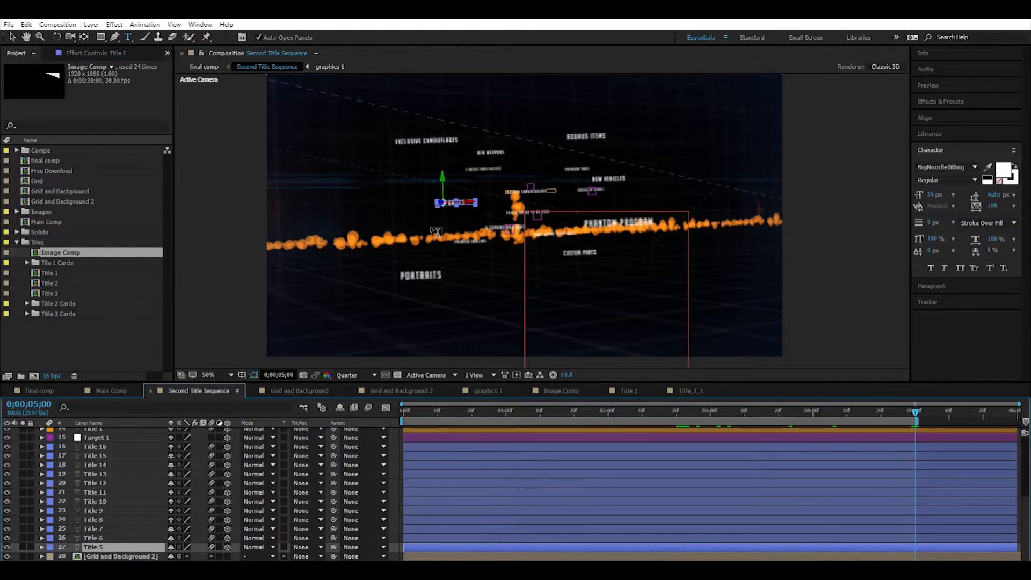
pyautogui.click(77, 493)
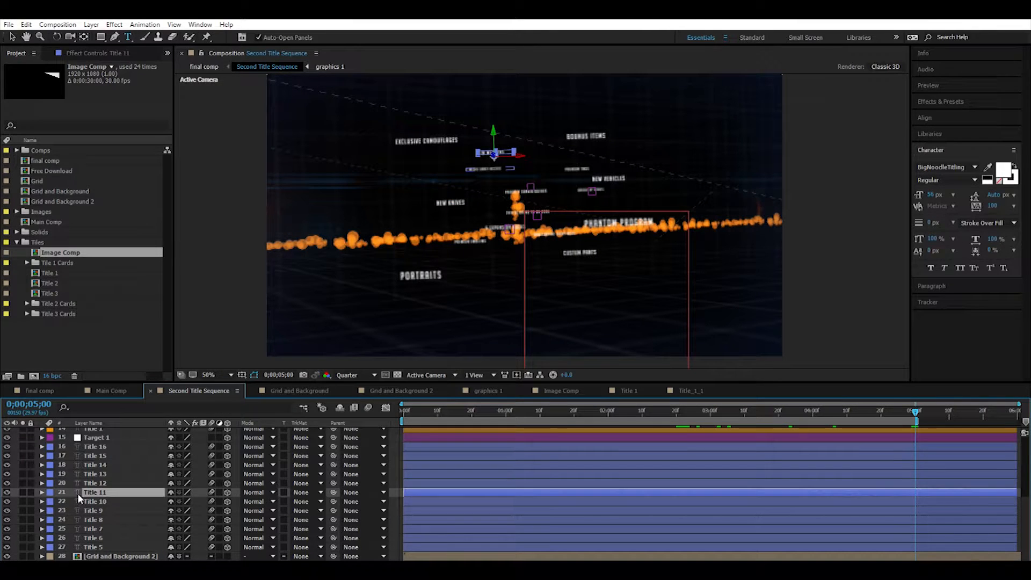
pyautogui.click(78, 501)
pyautogui.click(79, 508)
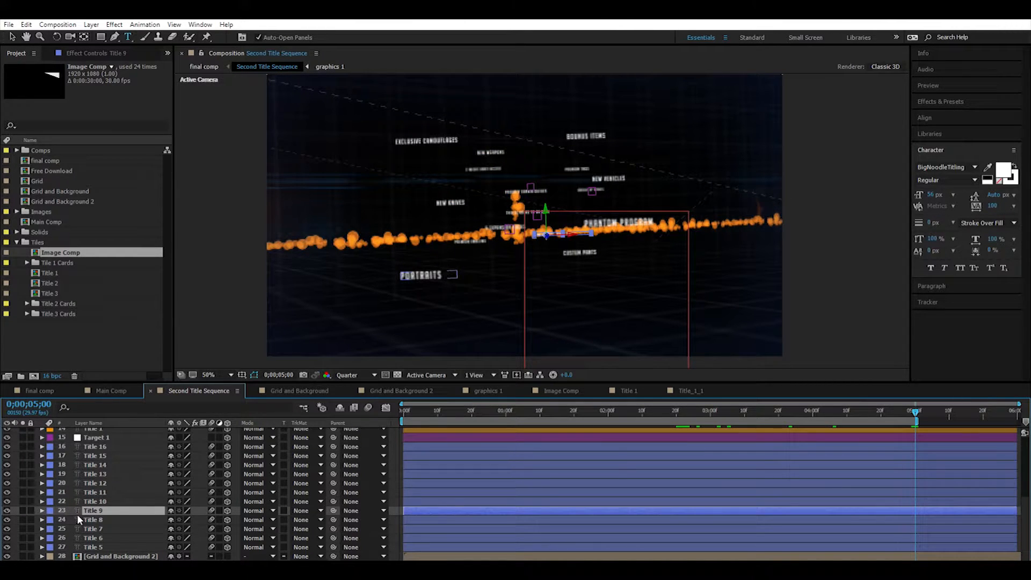
pyautogui.click(78, 519)
pyautogui.click(79, 528)
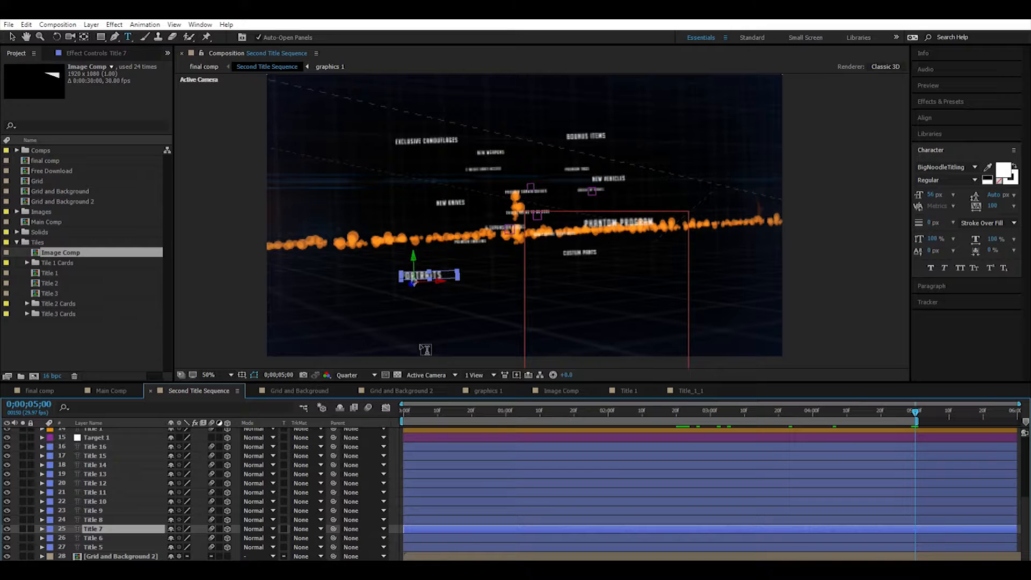
# Move the timeline to 0;00;01;07, compare the frame with both Flare 1 layers hidden and shown, and scrub through the neighbouring frames.
pyautogui.click(515, 408)
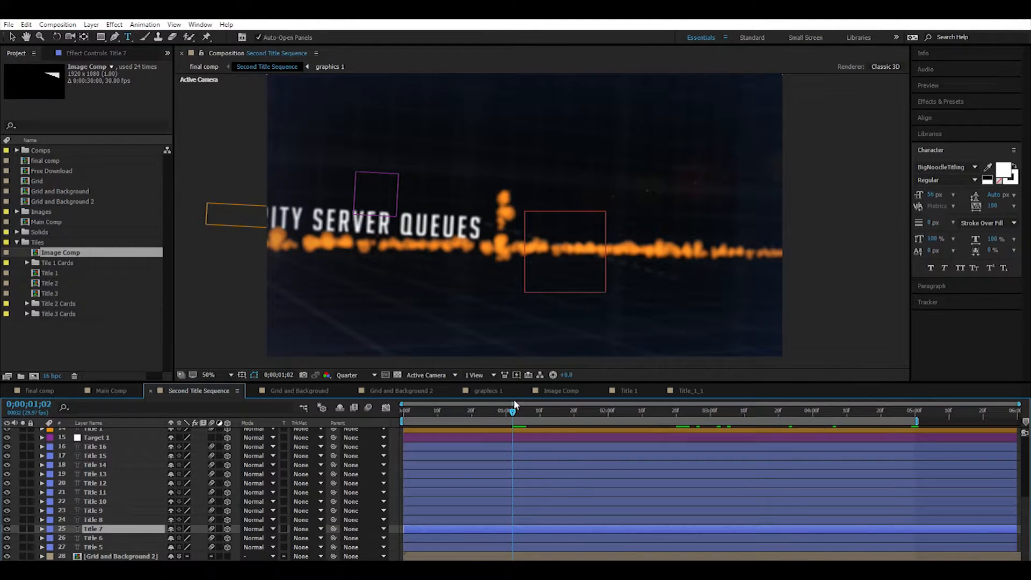
pyautogui.moveTo(511, 403); pyautogui.dragTo(532, 407)
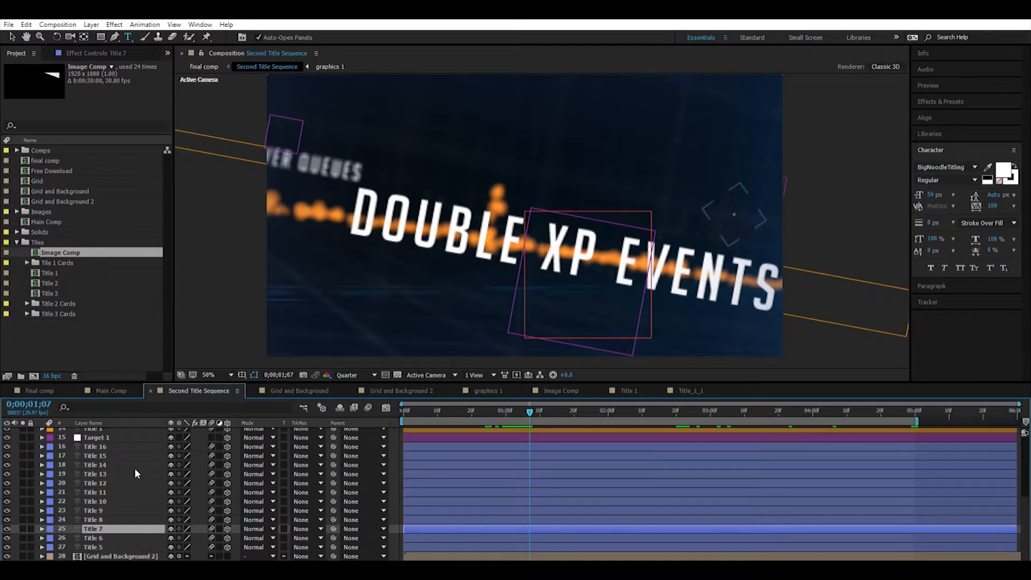
pyautogui.scroll(5, 134, 469)
pyautogui.click(6, 432)
pyautogui.click(7, 441)
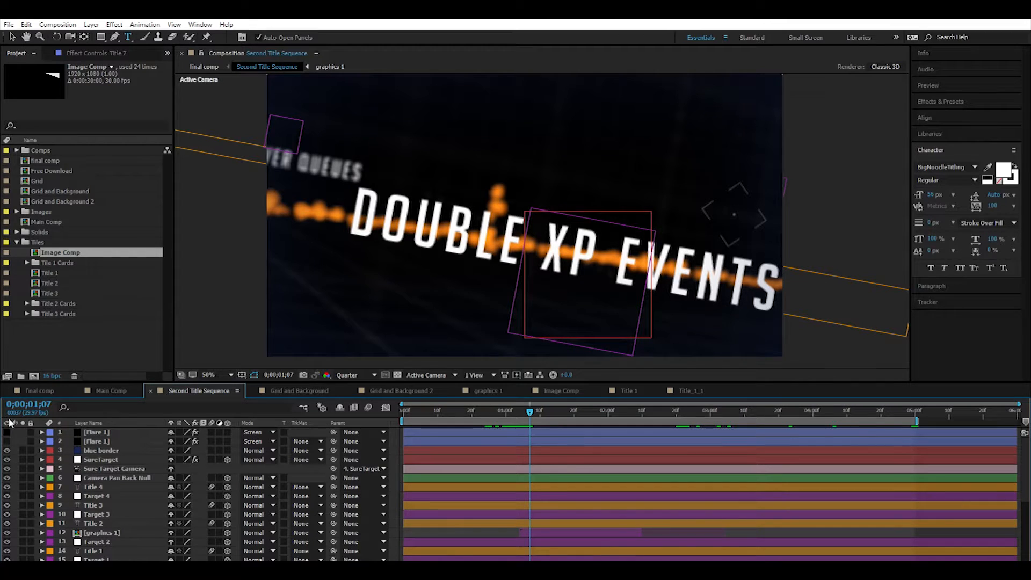
pyautogui.moveTo(6, 432); pyautogui.dragTo(6, 440)
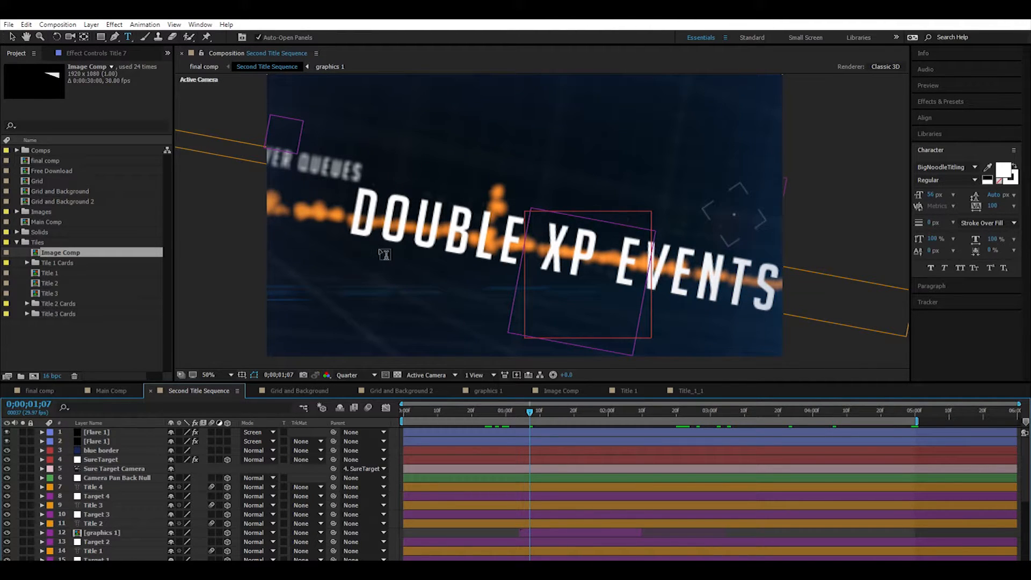
pyautogui.moveTo(530, 407); pyautogui.dragTo(567, 406)
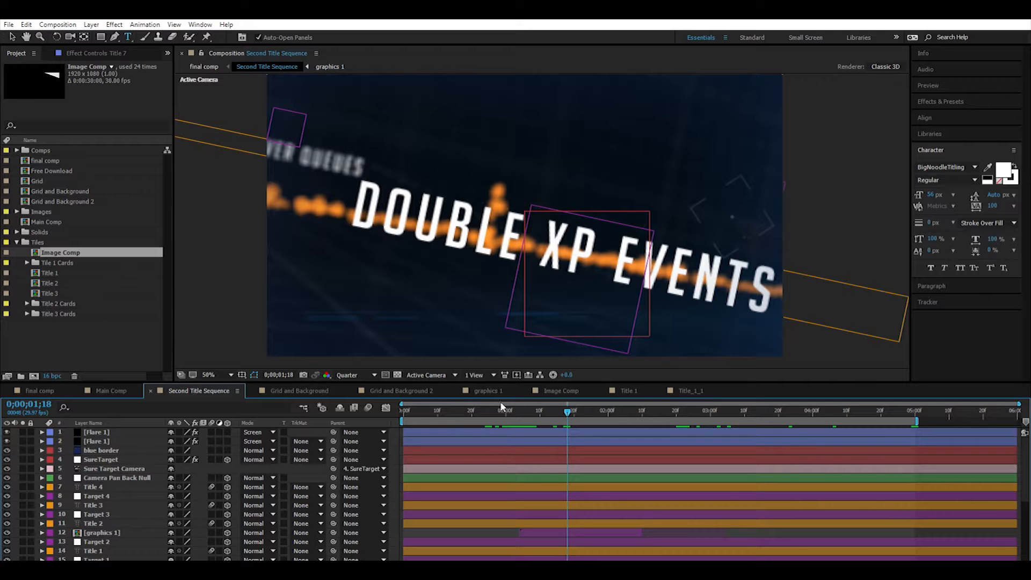
pyautogui.moveTo(500, 401); pyautogui.dragTo(437, 402)
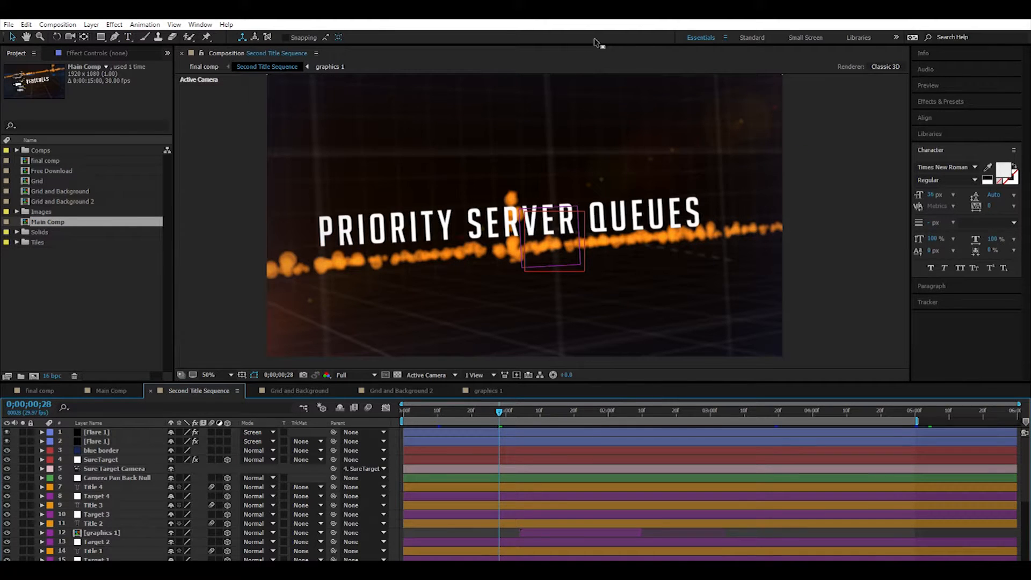
# Open final comp at 50% zoom and examine its Main Comp, Second Title Sequence and time code note layers.
pyautogui.click(43, 386)
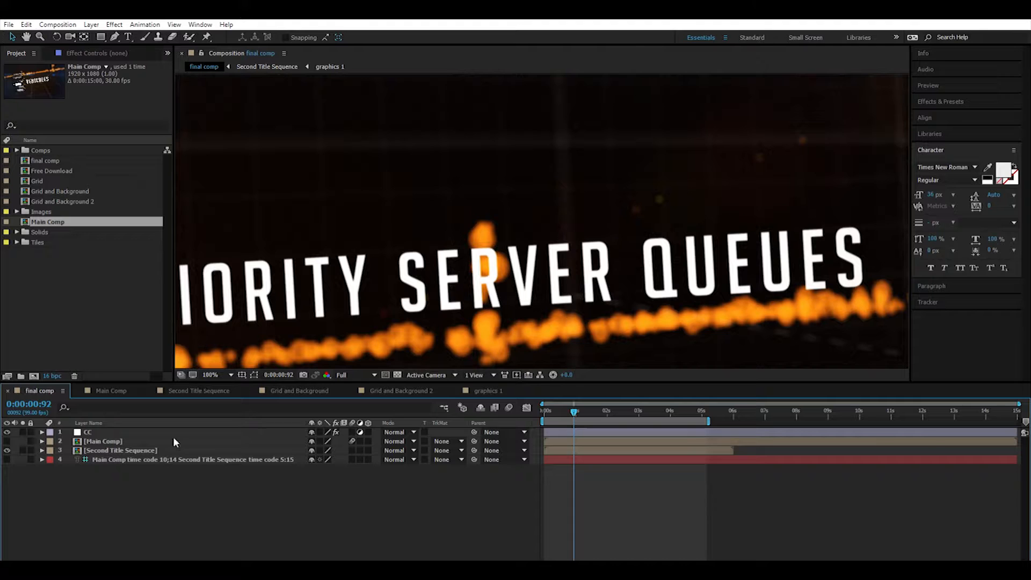
pyautogui.click(99, 441)
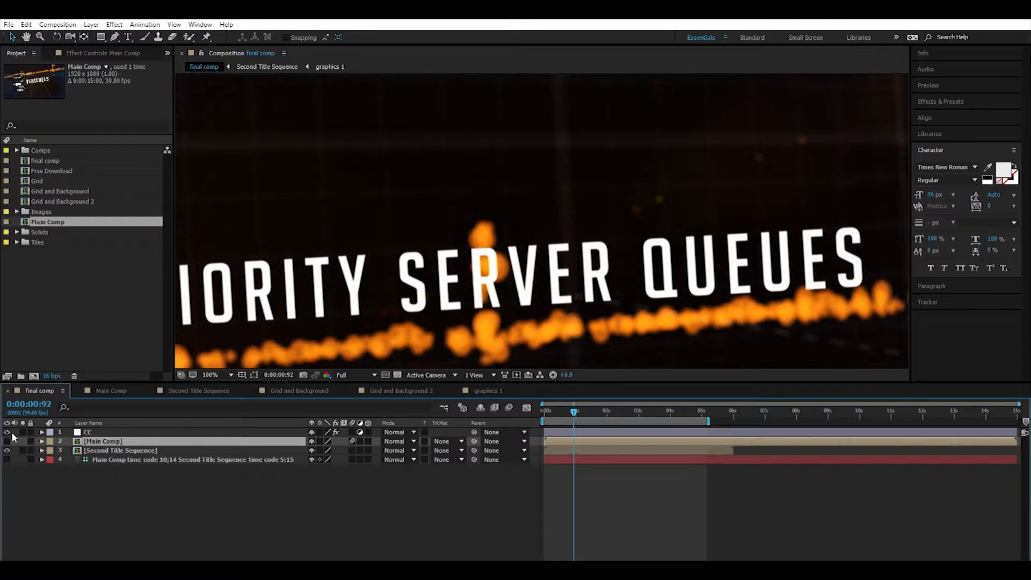
pyautogui.click(7, 441)
pyautogui.click(150, 488)
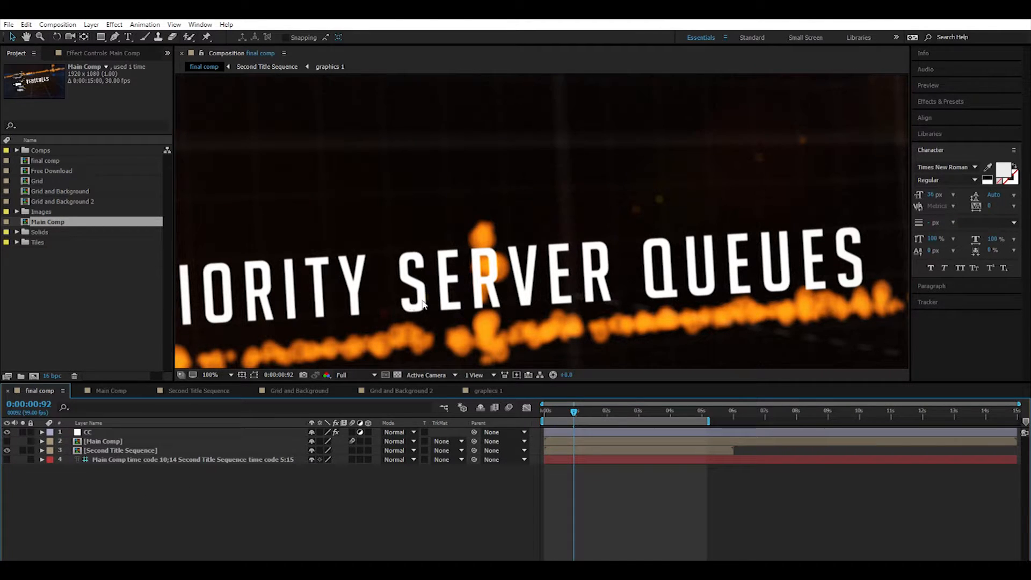
pyautogui.scroll(-2, 375, 359)
pyautogui.click(87, 449)
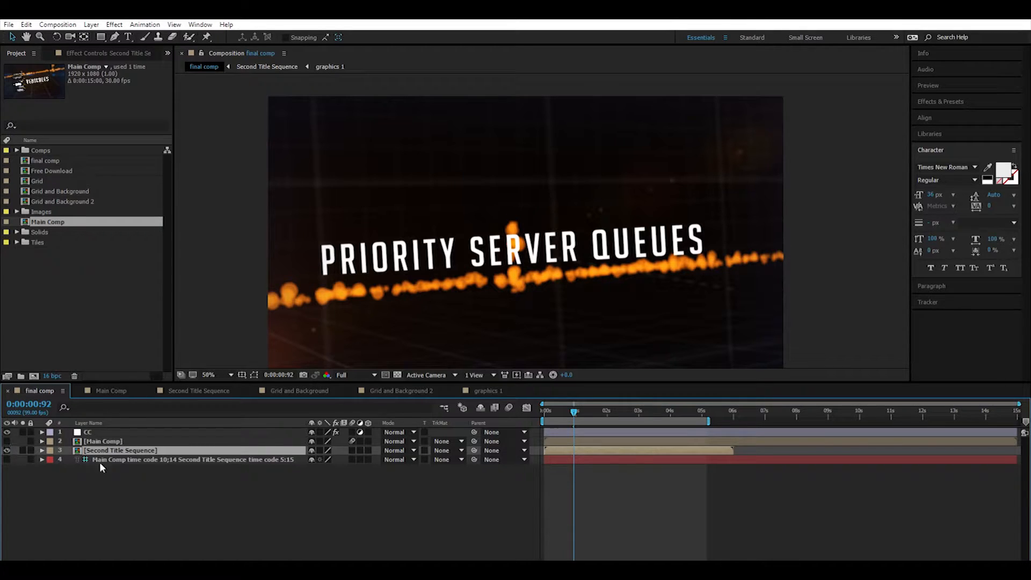
pyautogui.click(262, 458)
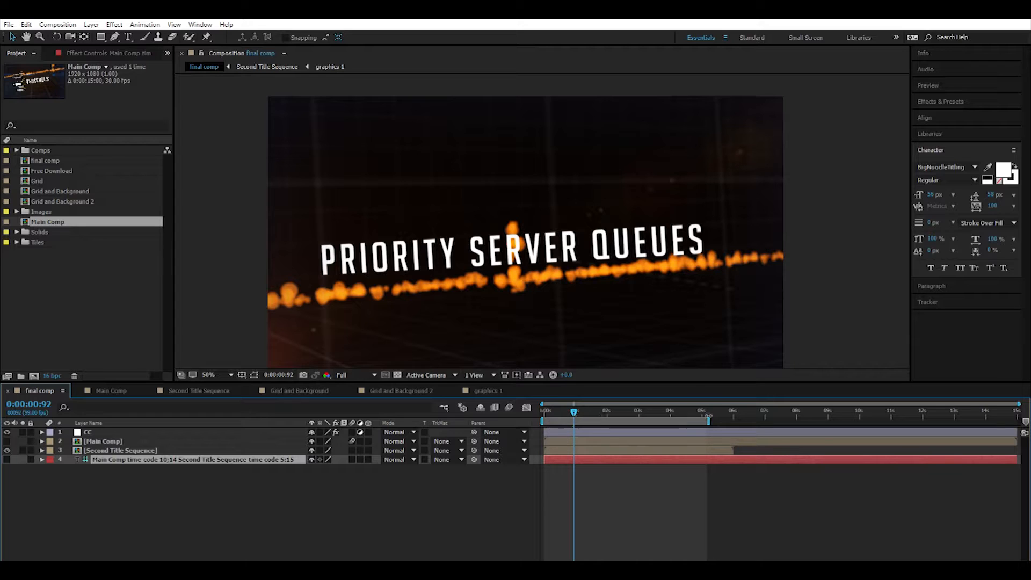
# Try adjusting the end of final comp's work area just past the five-second mark.
pyautogui.moveTo(710, 419); pyautogui.dragTo(722, 419)
pyautogui.hotkey('ctrl', 'z')
pyautogui.click(722, 478)
pyautogui.moveTo(708, 420)
pyautogui.mouseDown()
pyautogui.moveTo(738, 417)
pyautogui.moveTo(713, 411)
pyautogui.moveTo(741, 419)
pyautogui.moveTo(612, 425)
pyautogui.moveTo(709, 421)
pyautogui.mouseUp()
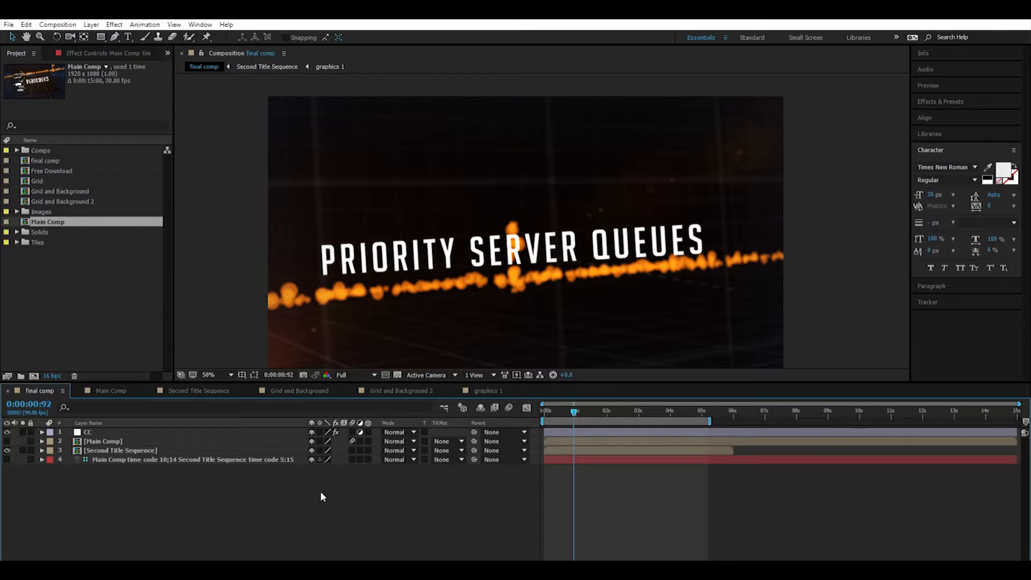
# Show the Main Comp layer and hide the Second Title Sequence layer in final comp.
pyautogui.click(158, 457)
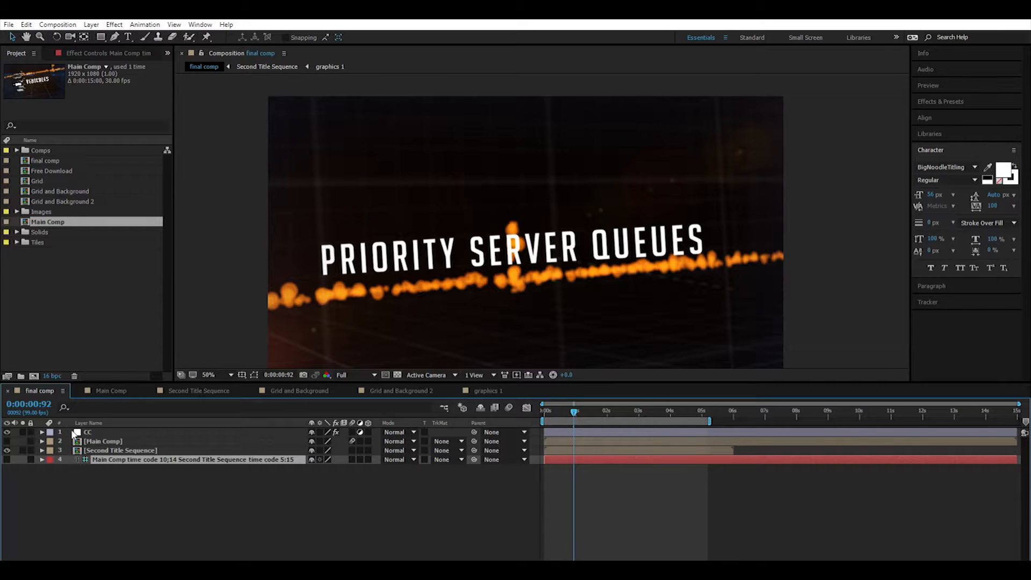
pyautogui.click(7, 441)
pyautogui.click(8, 450)
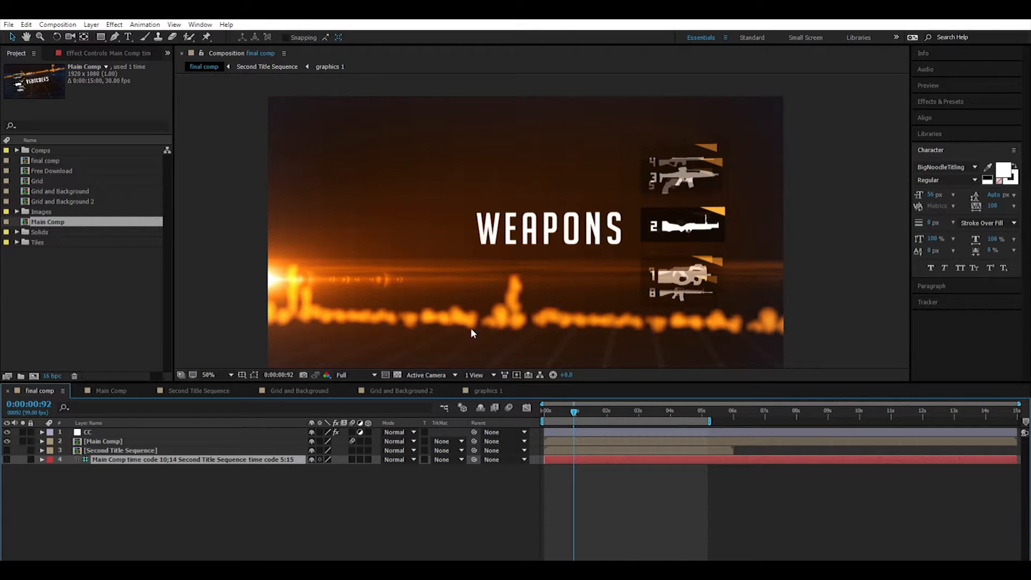
# Move the timeline to 0:00:10:14 and extend the end of the work area to that time.
pyautogui.click(38, 403)
pyautogui.click(39, 403)
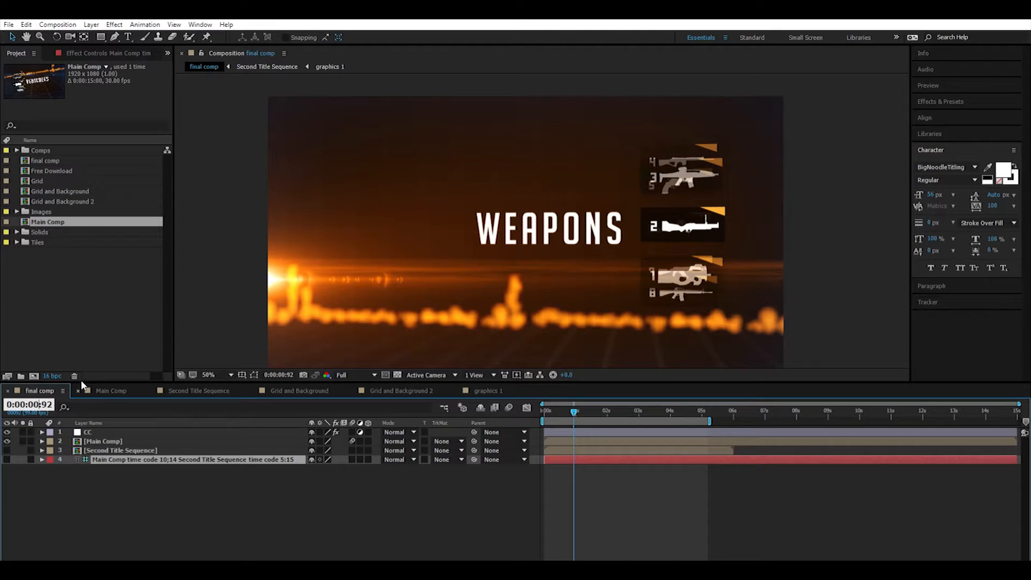
pyautogui.write('1')
pyautogui.press('BackSpace')
pyautogui.press('BackSpace')
pyautogui.write('14')
pyautogui.press('Return')
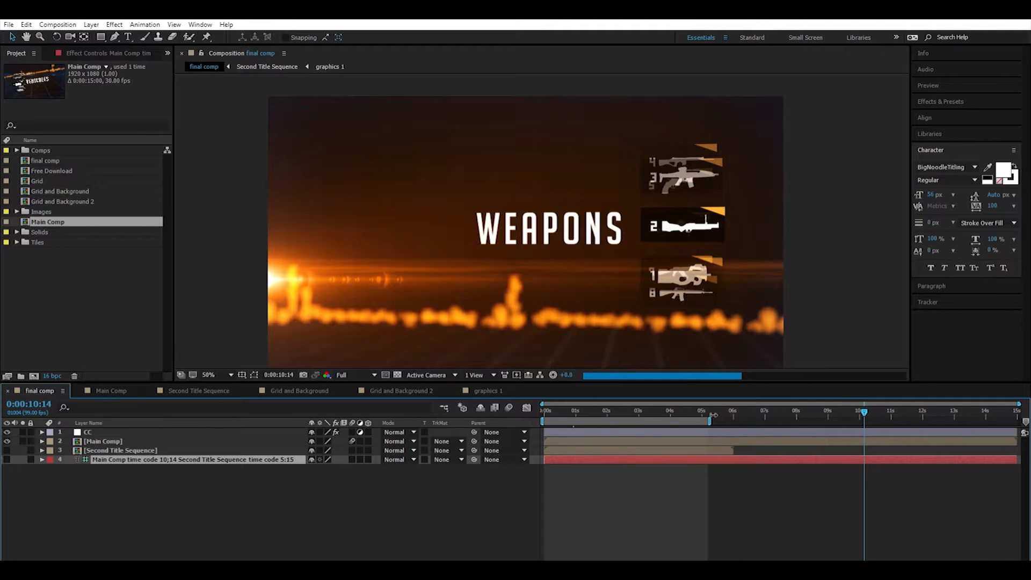
pyautogui.moveTo(714, 415); pyautogui.dragTo(865, 424)
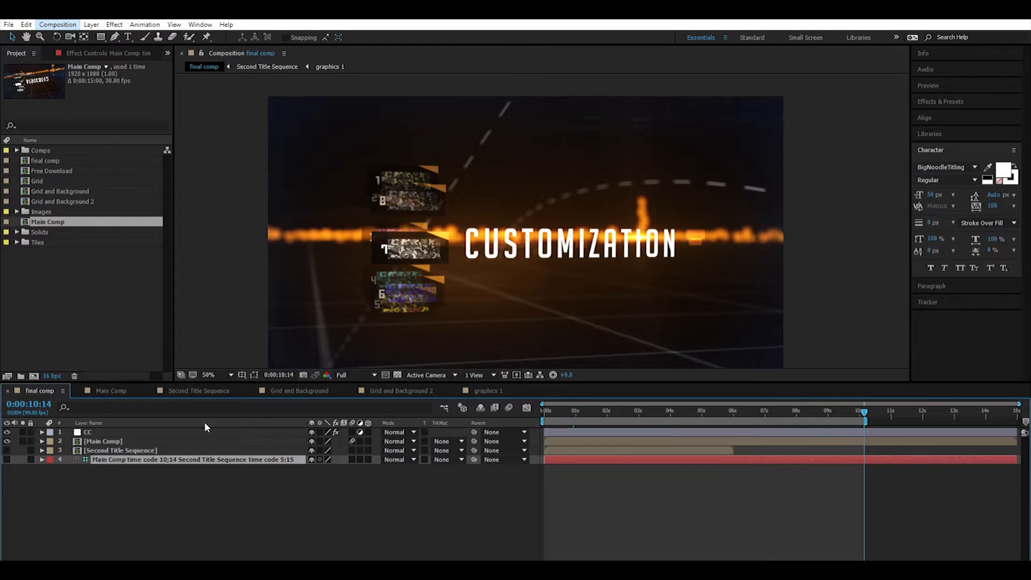
pyautogui.click(346, 530)
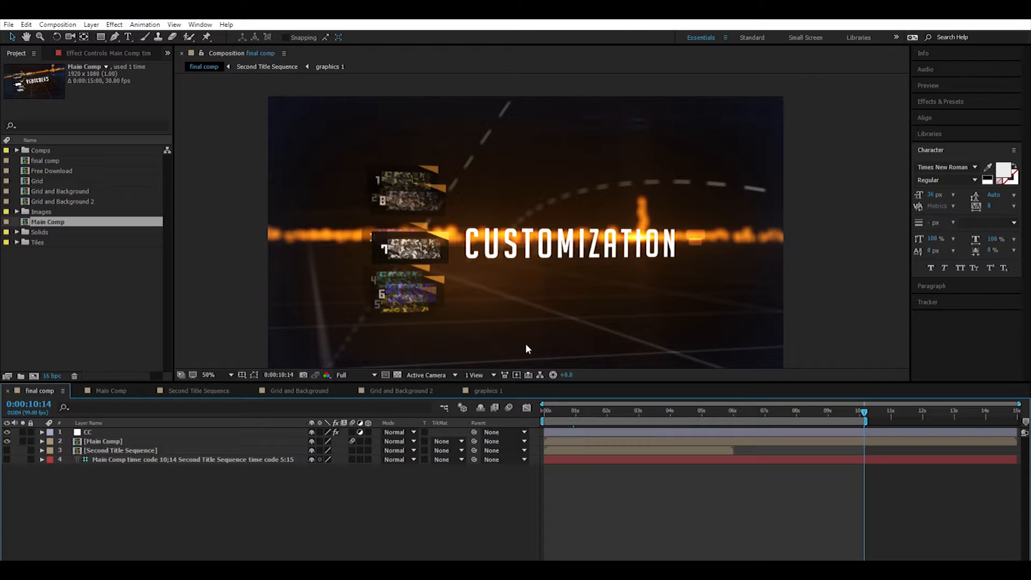
# Open the effects of the CC layer, check Curves and Add Grain, and smooth the RGB curve.
pyautogui.click(86, 432)
pyautogui.click(91, 50)
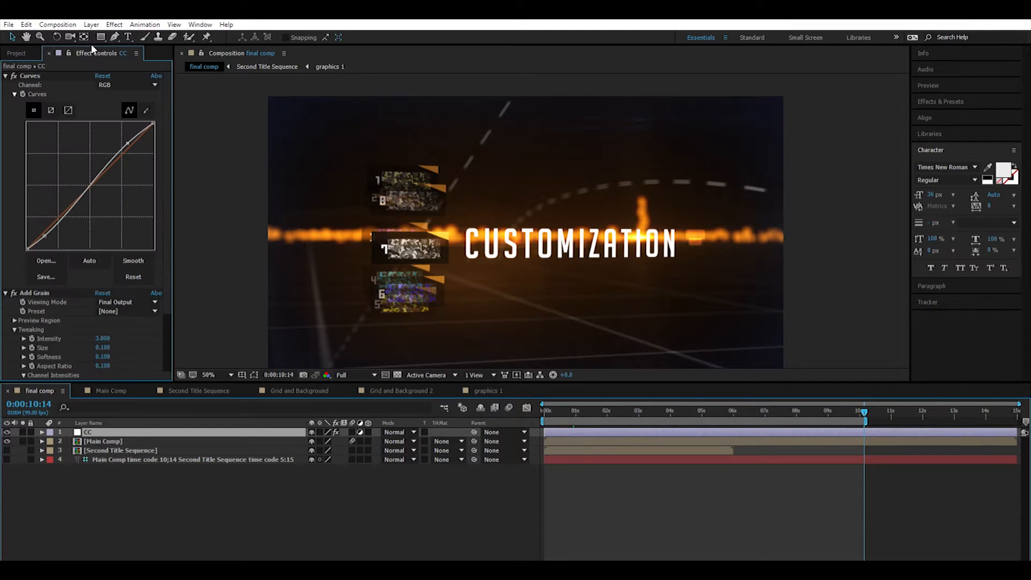
pyautogui.click(39, 292)
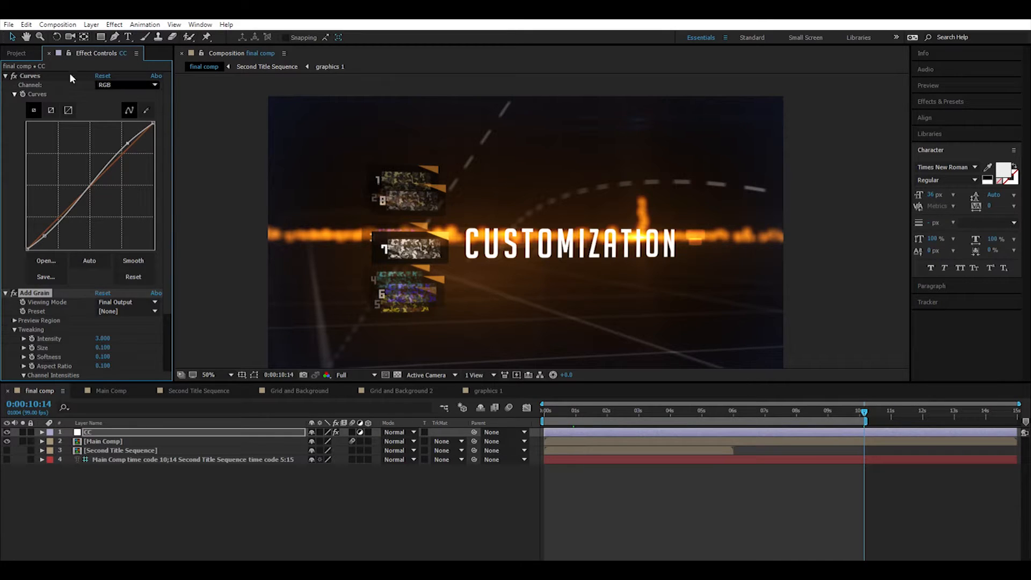
pyautogui.click(40, 74)
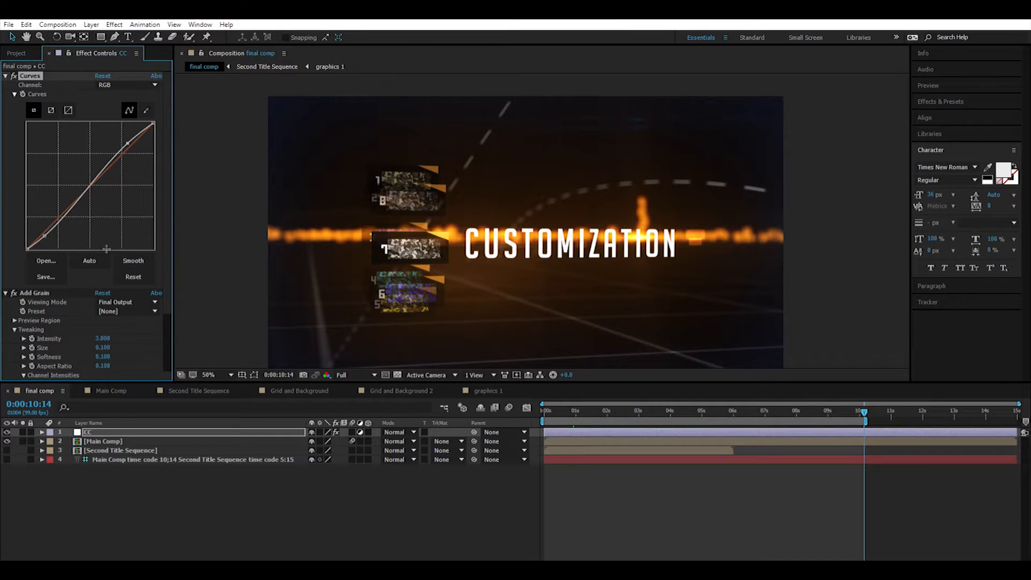
pyautogui.click(133, 260)
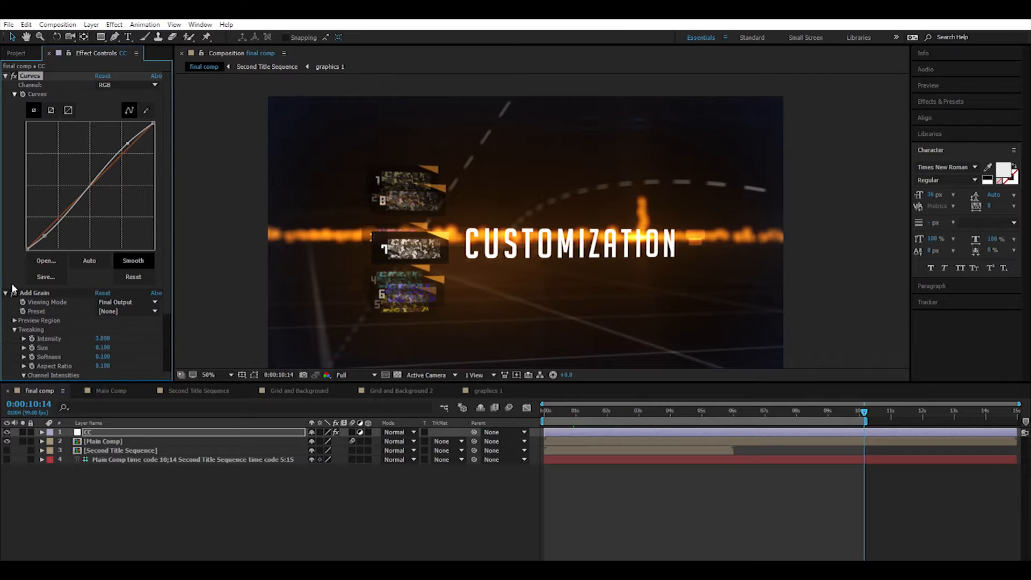
# Examine the grain and colour correction in the dark areas of the final comp frame at 200% zoom.
pyautogui.press('.')
pyautogui.press('.')
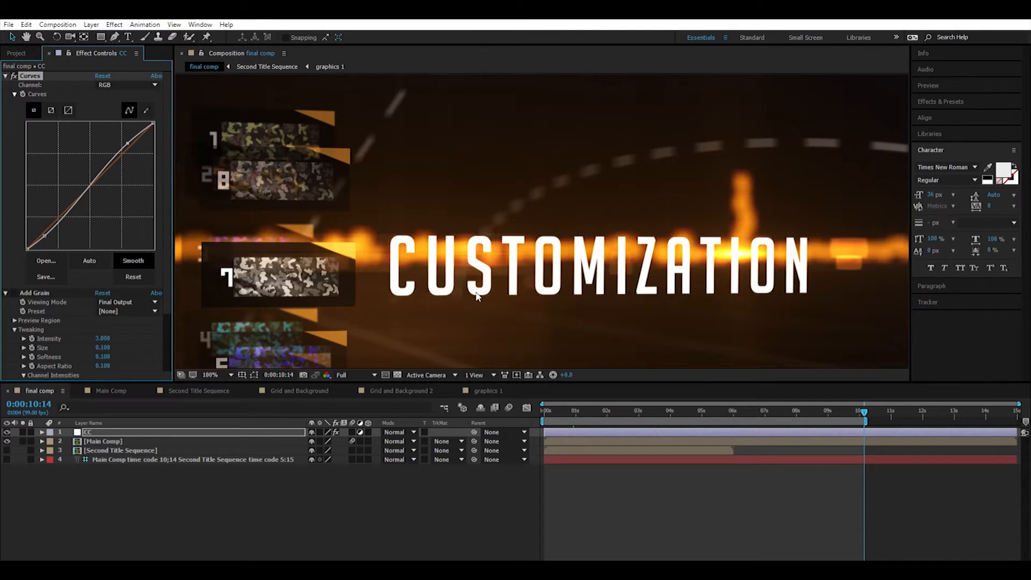
pyautogui.press('.')
pyautogui.moveTo(437, 265); pyautogui.dragTo(589, 98)
pyautogui.moveTo(623, 304); pyautogui.dragTo(597, 184)
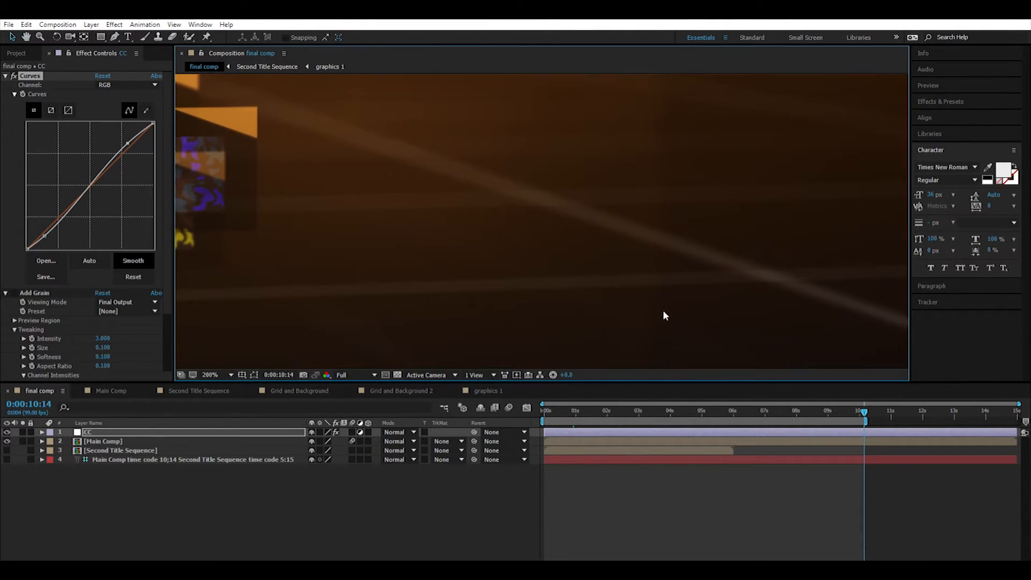
pyautogui.moveTo(663, 313); pyautogui.dragTo(516, 214)
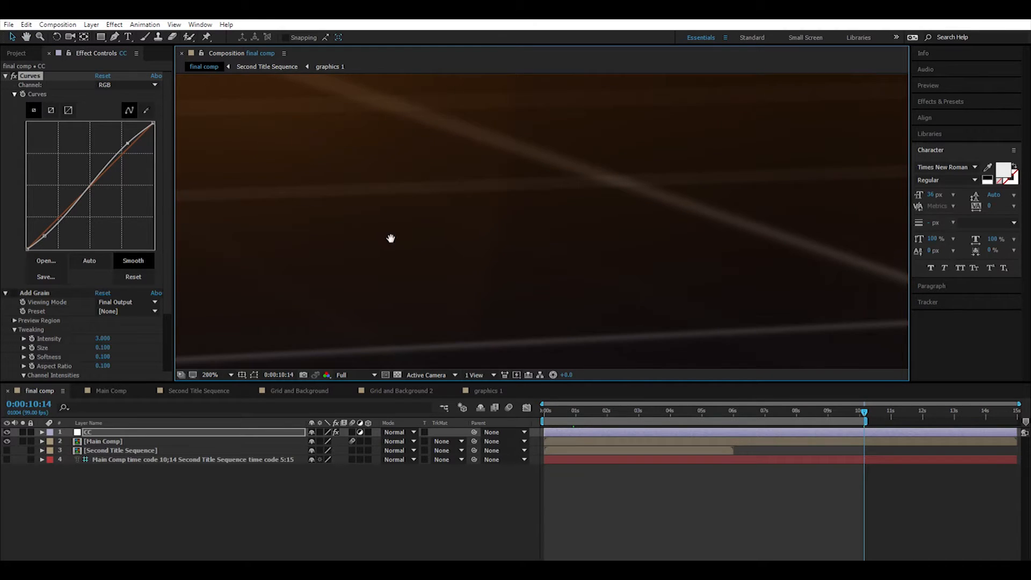
pyautogui.moveTo(391, 238); pyautogui.dragTo(585, 244)
pyautogui.press('.')
pyautogui.press('.')
pyautogui.scroll(-6, 587, 265)
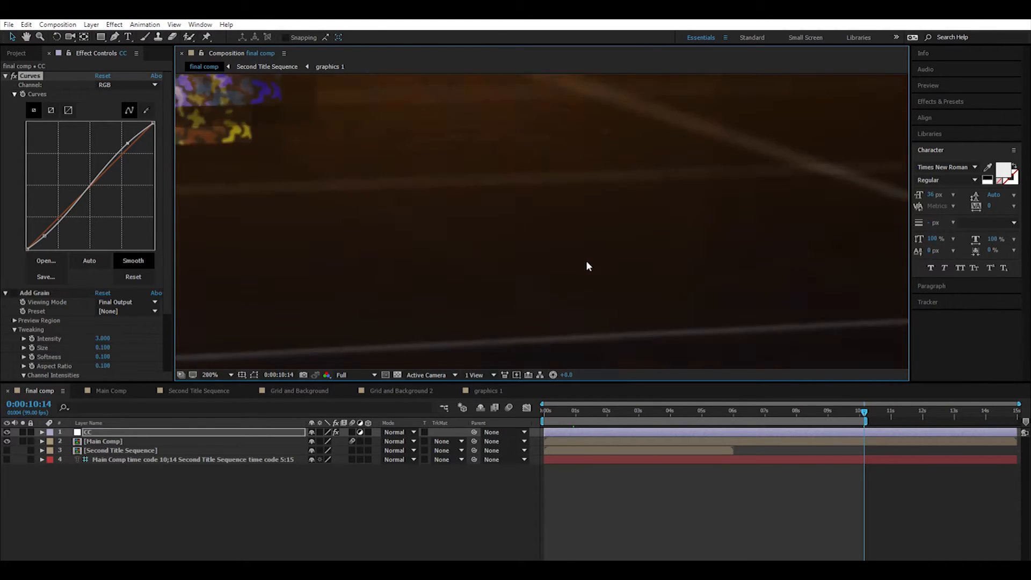
# Inspect the frame's dark areas without grain, turn Add Grain back on for the CC layer, and compare the result at different magnifications.
pyautogui.scroll(4, 586, 262)
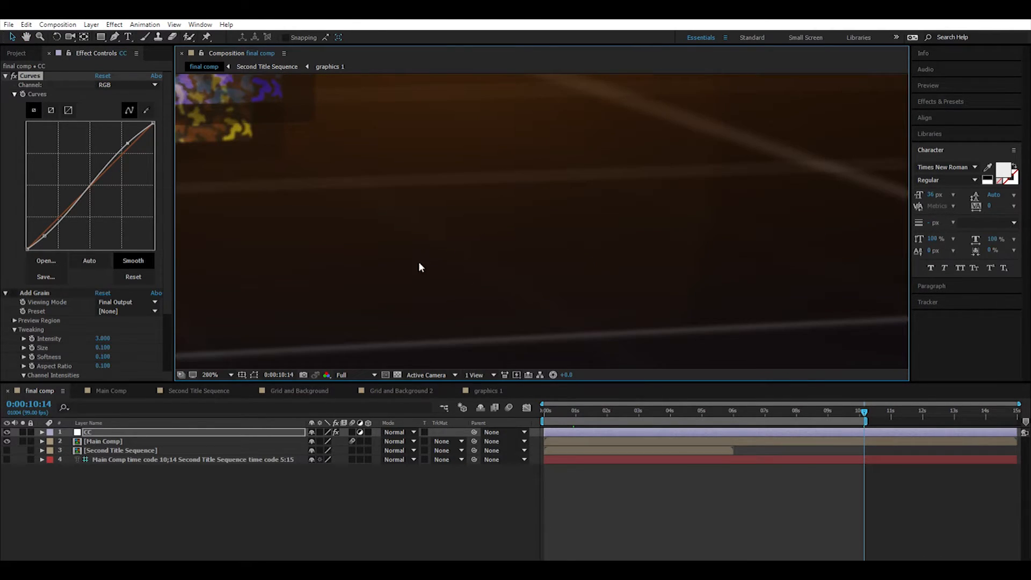
pyautogui.moveTo(308, 250); pyautogui.dragTo(551, 274)
pyautogui.scroll(-4, 596, 266)
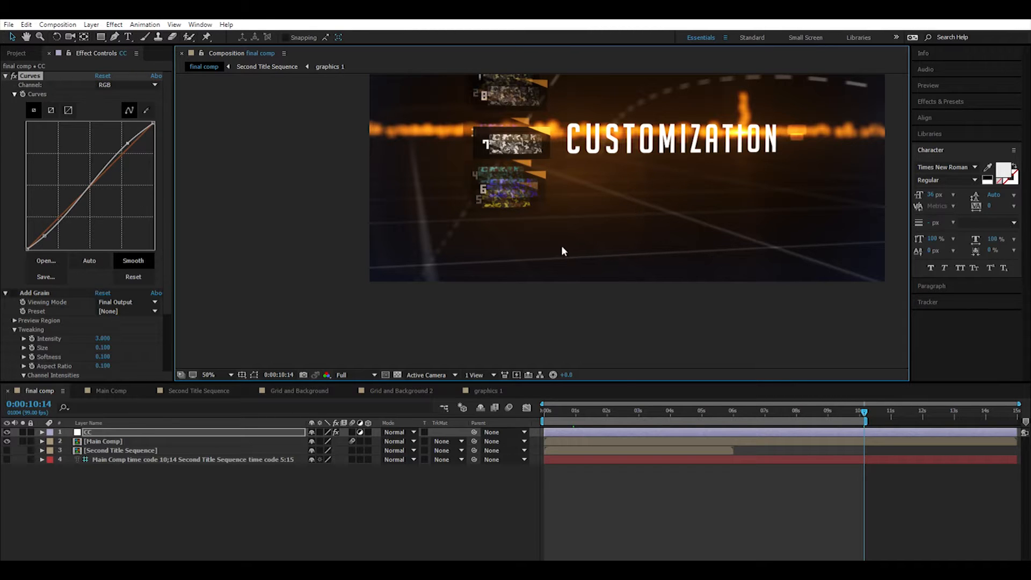
pyautogui.scroll(6, 572, 252)
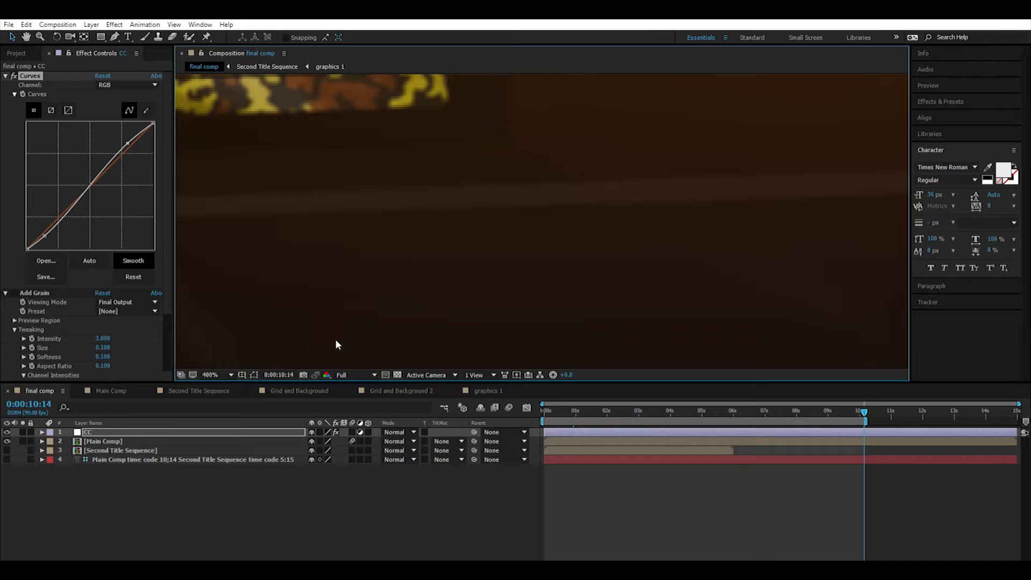
pyautogui.click(14, 290)
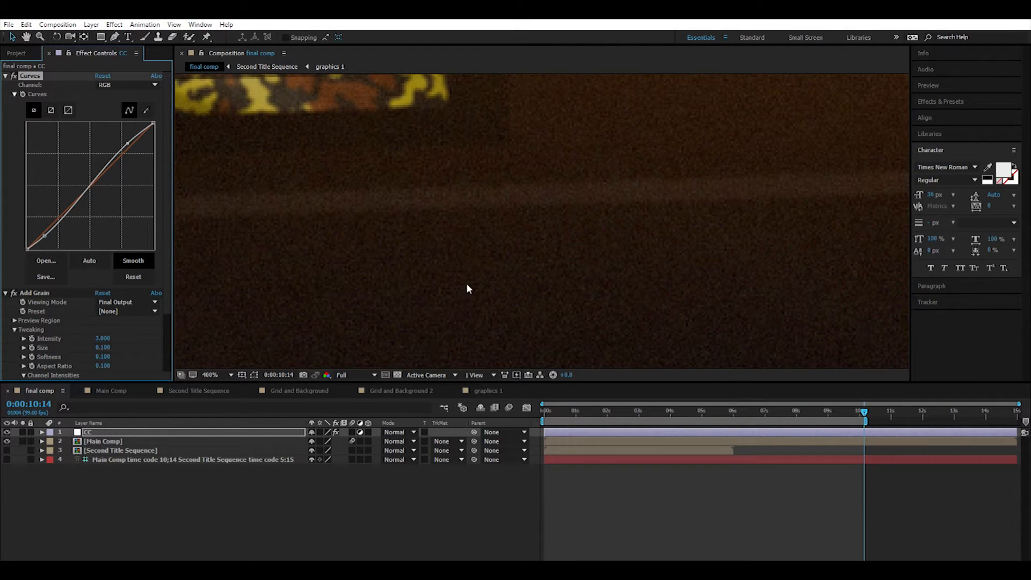
pyautogui.scroll(1, 436, 264)
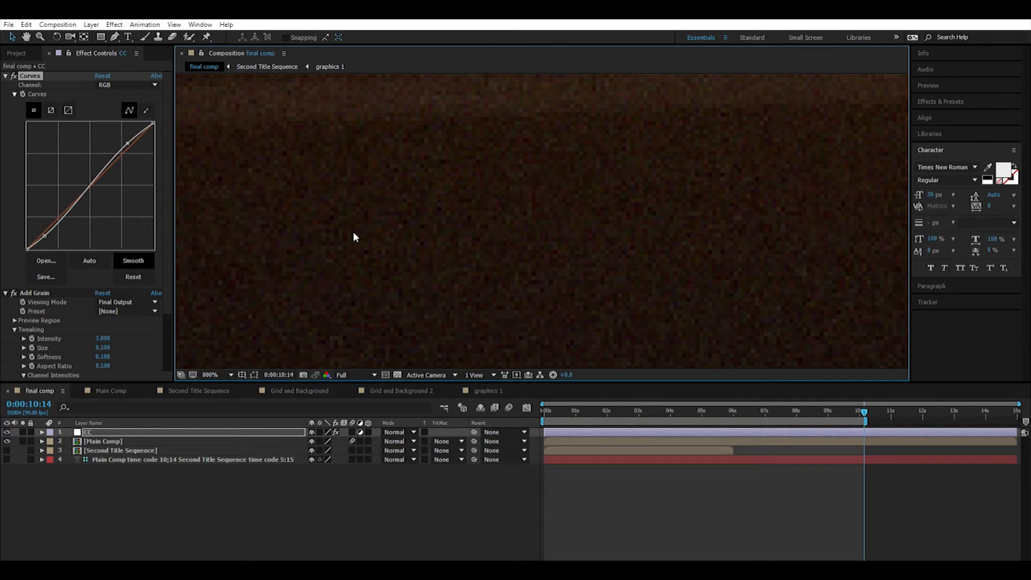
pyautogui.scroll(-5, 514, 274)
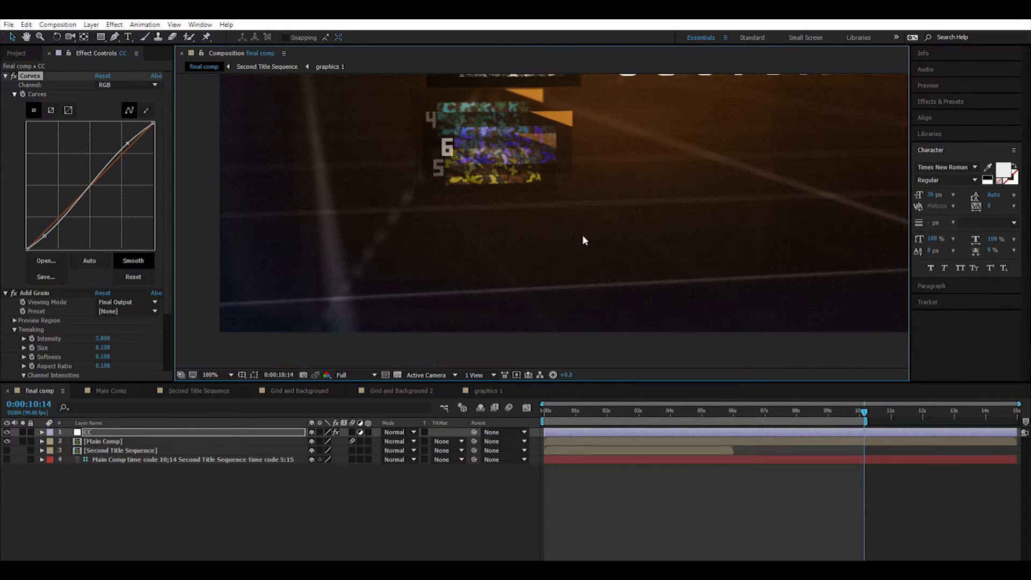
pyautogui.scroll(2, 605, 214)
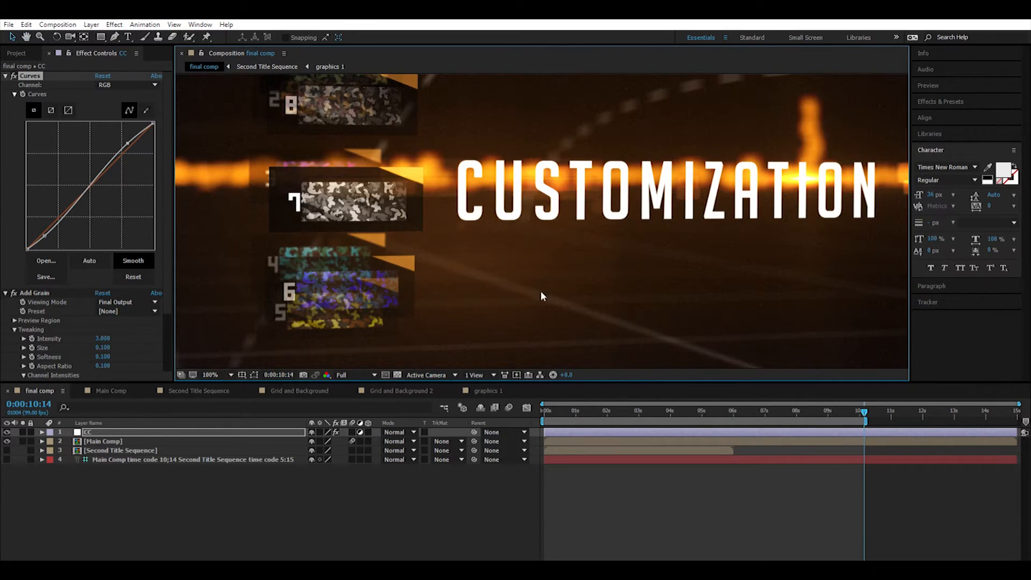
pyautogui.scroll(-4, 517, 303)
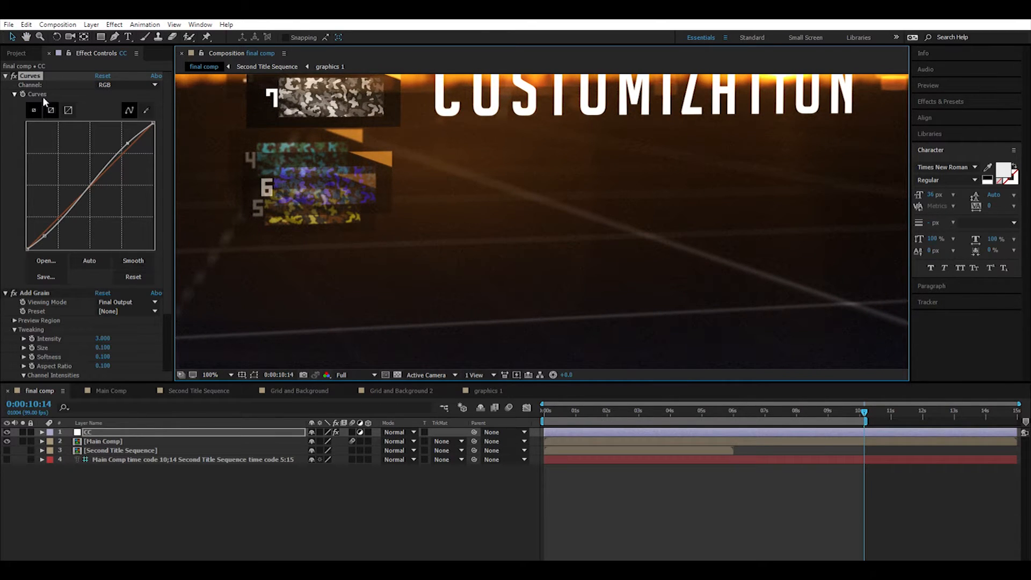
# Compare the full final comp frame with the CC layer's Curves effect off and on, leaving the effect enabled.
pyautogui.click(15, 70)
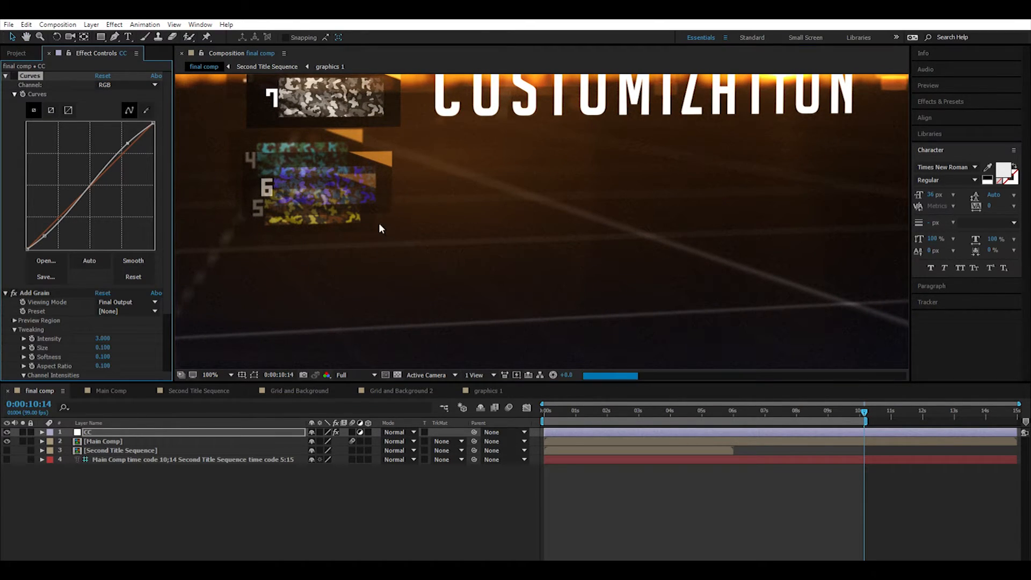
pyautogui.scroll(-1, 477, 235)
pyautogui.moveTo(530, 173); pyautogui.dragTo(531, 248)
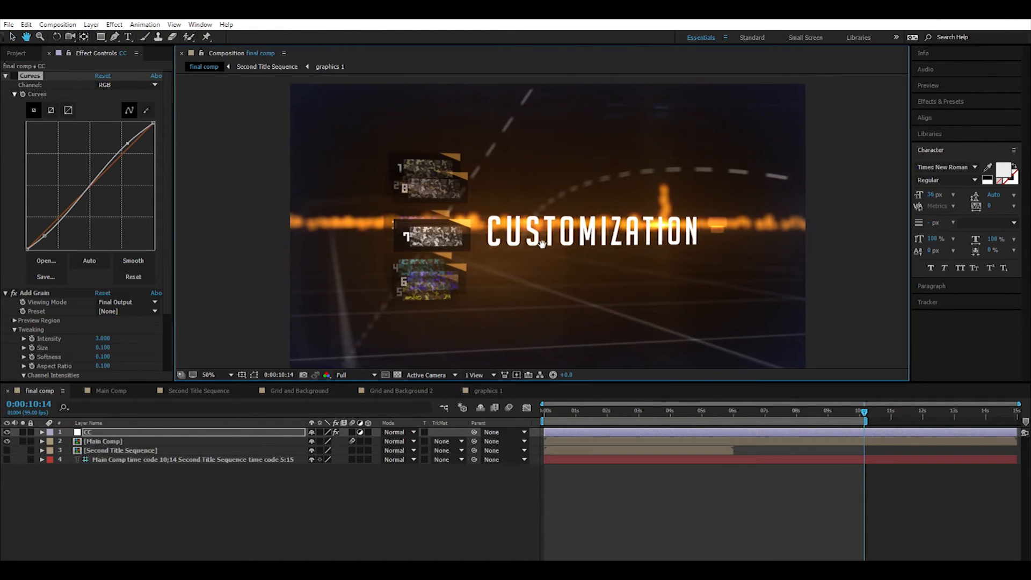
pyautogui.click(14, 70)
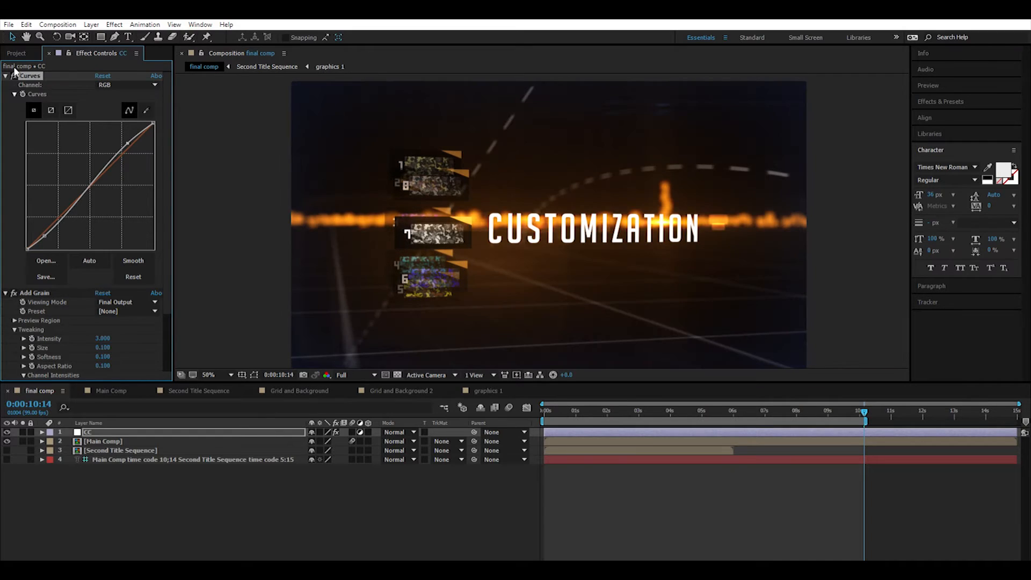
pyautogui.click(14, 74)
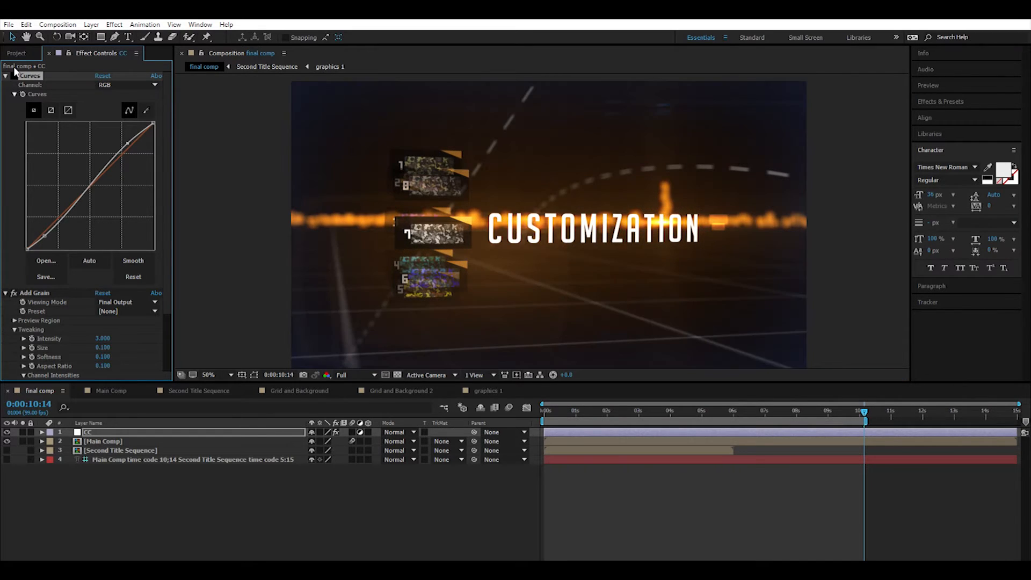
pyautogui.click(14, 75)
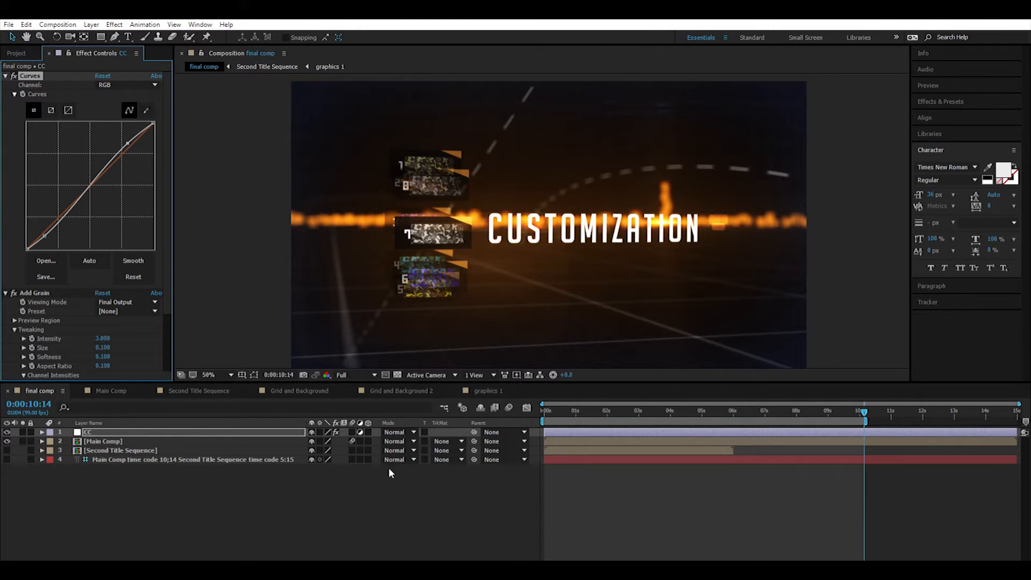
# Hide the Main Comp layer, show the Second Title Sequence layer, and select the text layer listing both sequences' time codes.
pyautogui.click(94, 441)
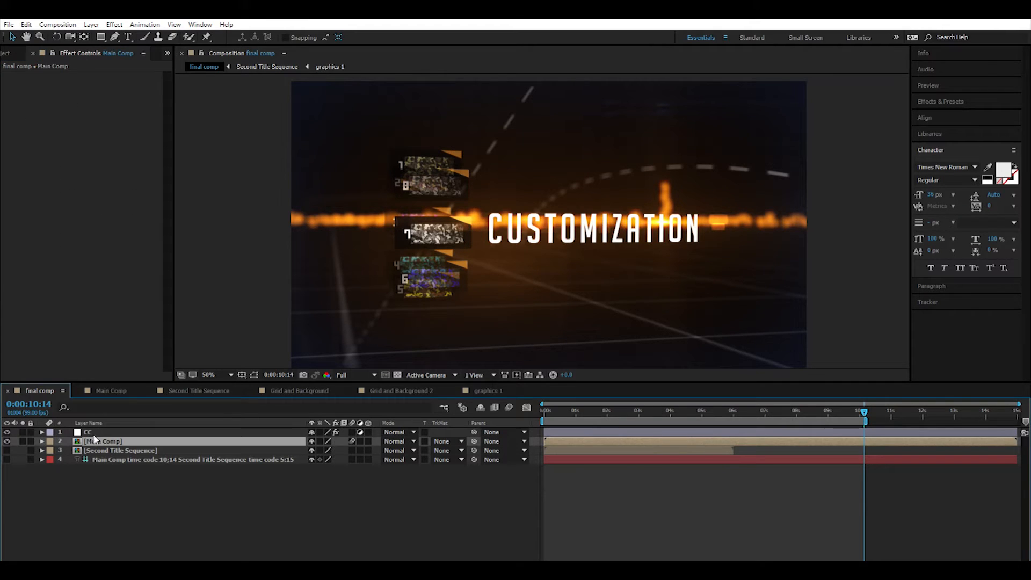
pyautogui.click(98, 450)
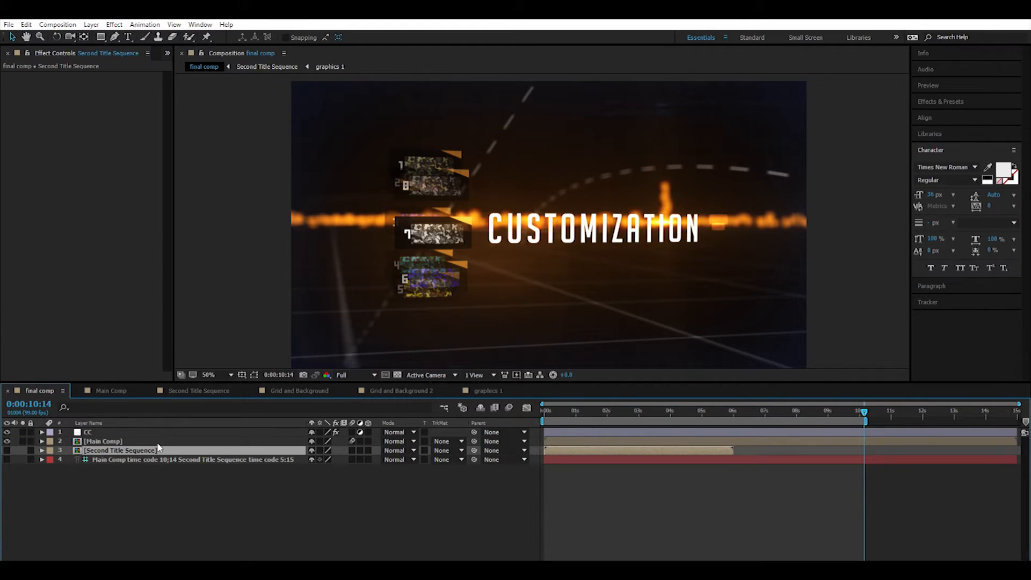
pyautogui.click(101, 440)
pyautogui.click(6, 441)
pyautogui.click(7, 450)
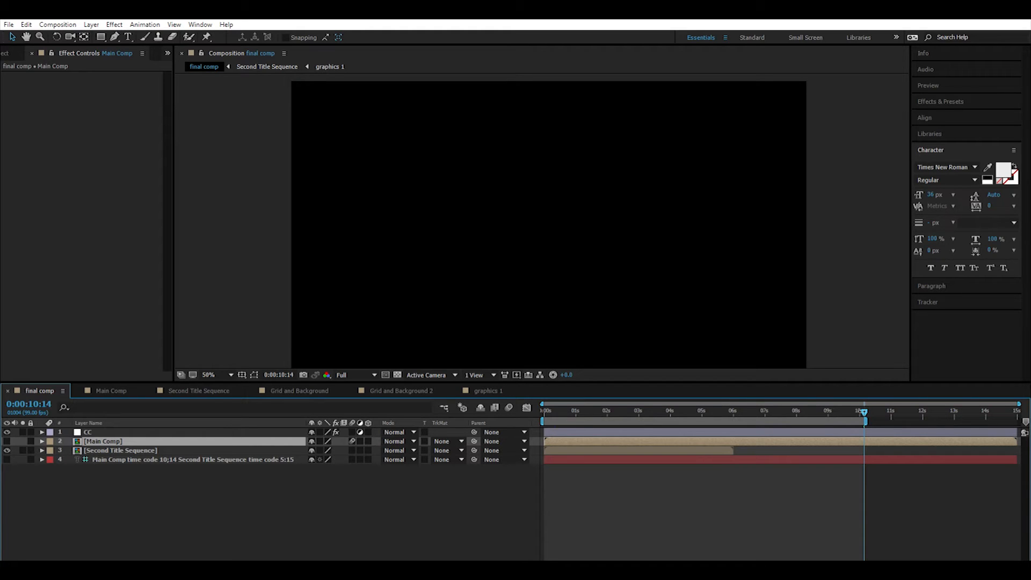
pyautogui.click(162, 458)
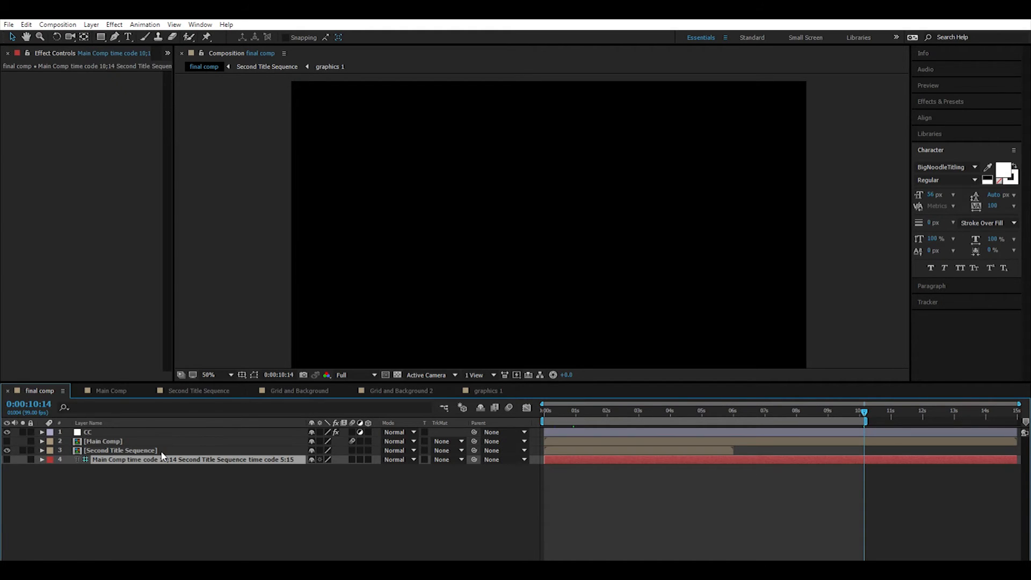